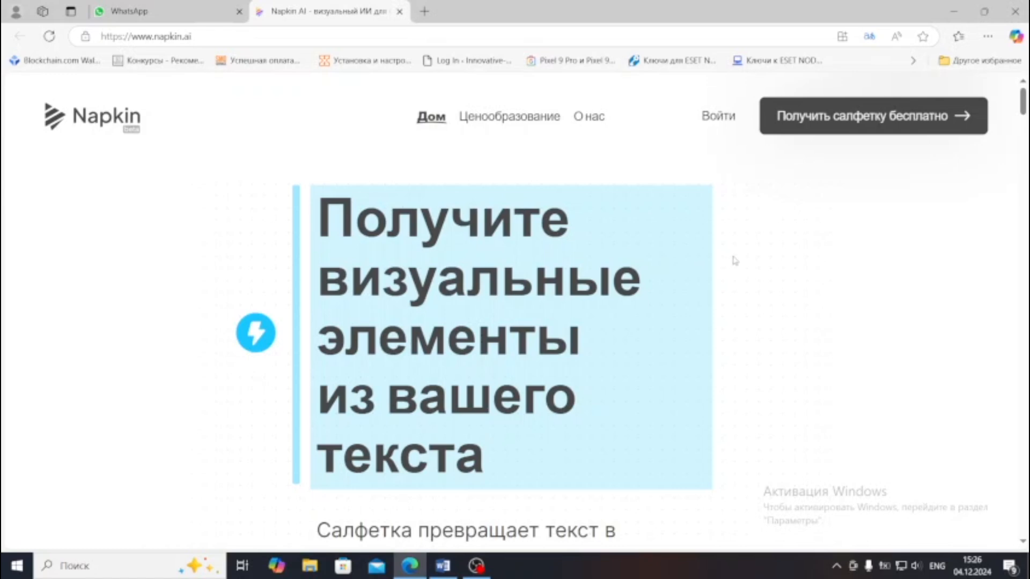
# Examine the Napkin home page, from the headline and sample visuals through the how-it-works sections on inserting text, creating visuals and polishing.
pyautogui.scroll(-2, 773, 241)
pyautogui.scroll(1, 773, 241)
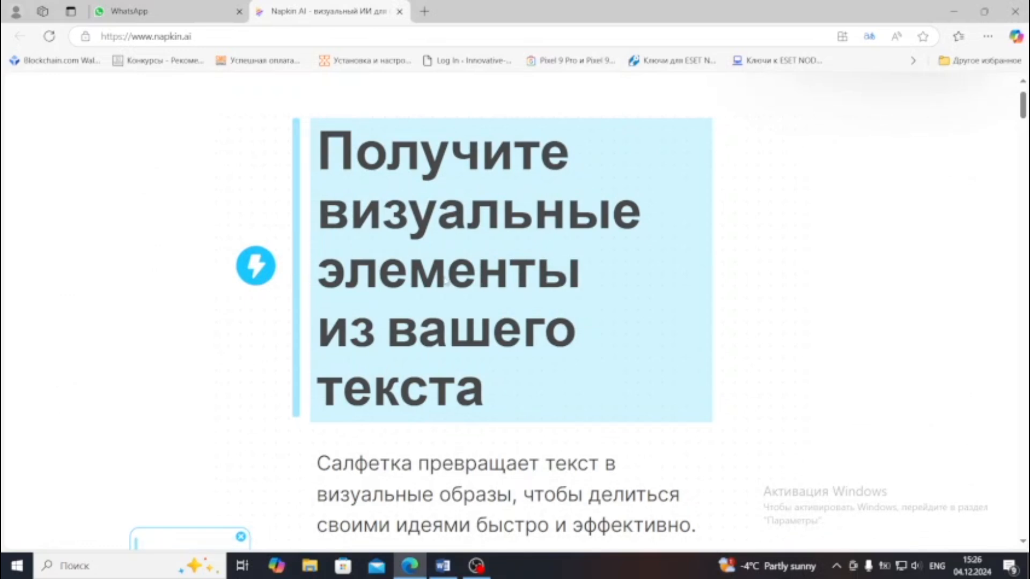
pyautogui.scroll(-5, 466, 282)
pyautogui.scroll(-5, 486, 282)
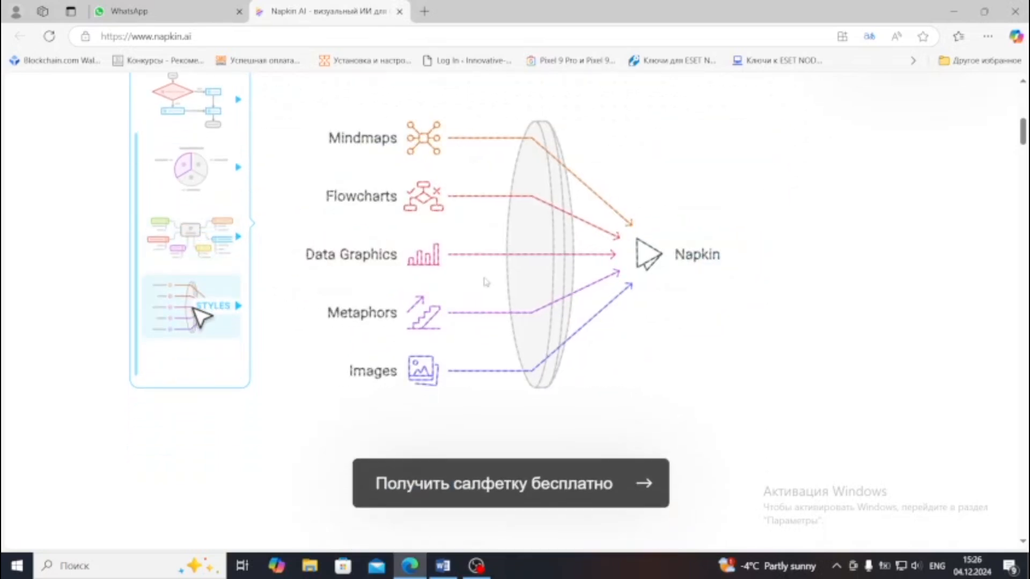
pyautogui.scroll(-1, 486, 282)
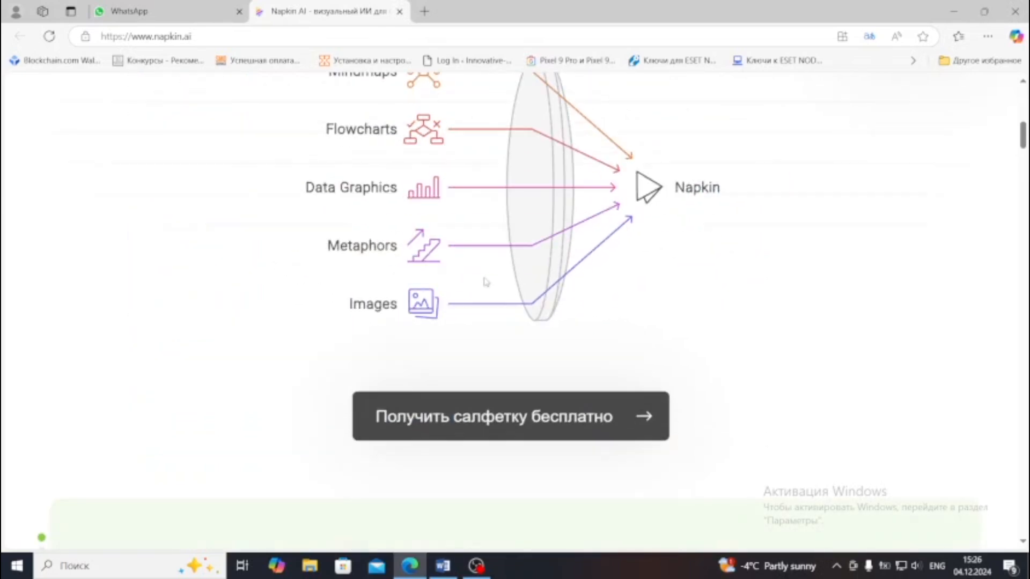
pyautogui.scroll(-7, 485, 282)
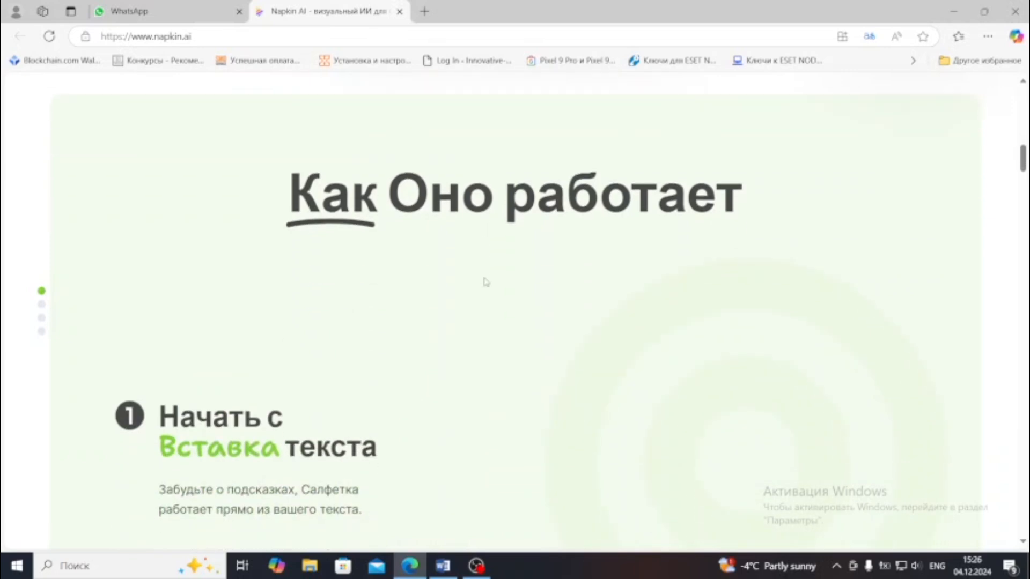
pyautogui.scroll(-5, 486, 282)
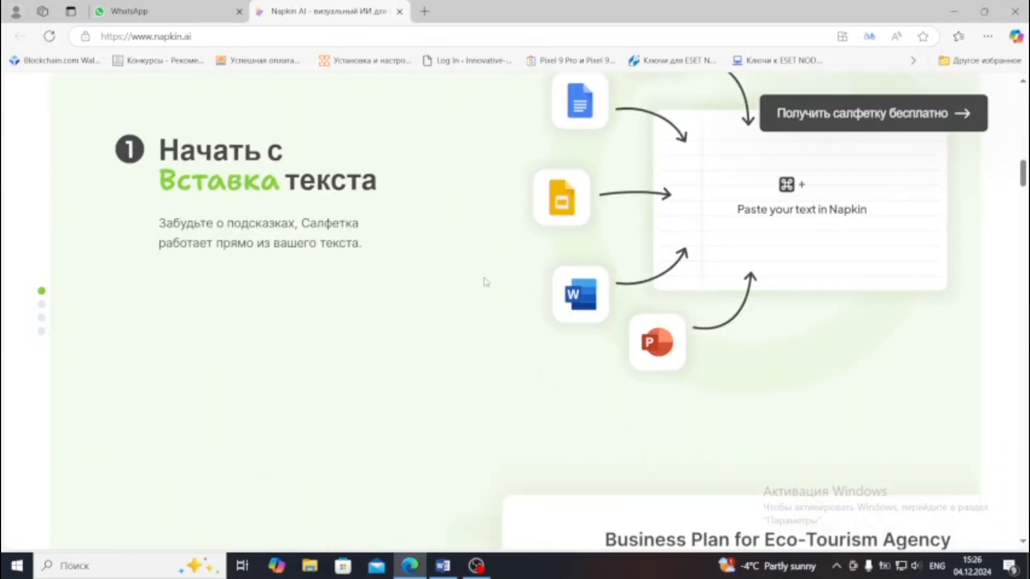
pyautogui.scroll(-3, 486, 282)
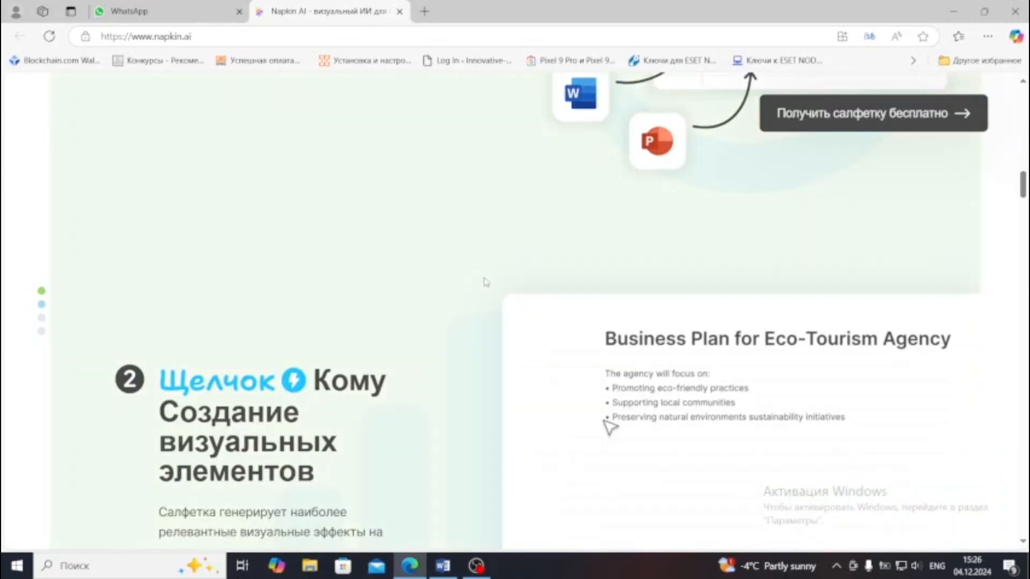
pyautogui.scroll(-2, 486, 282)
pyautogui.scroll(-6, 486, 282)
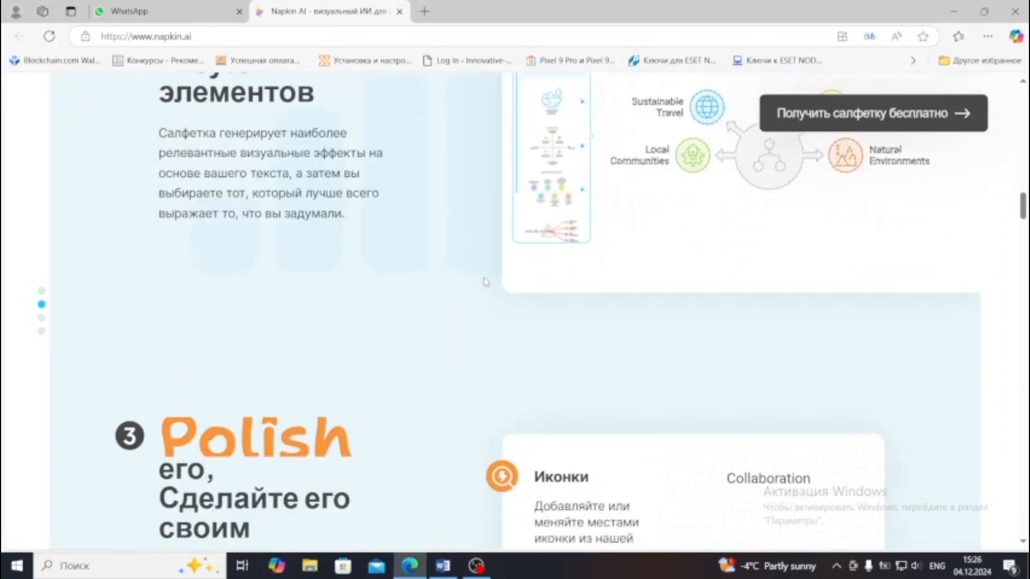
pyautogui.scroll(-6, 486, 282)
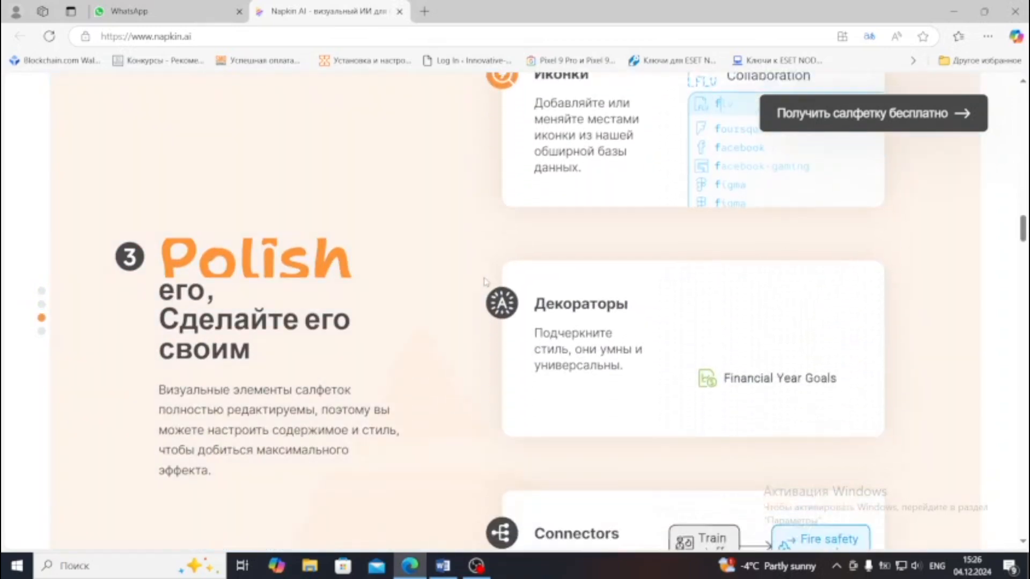
pyautogui.scroll(10, 485, 280)
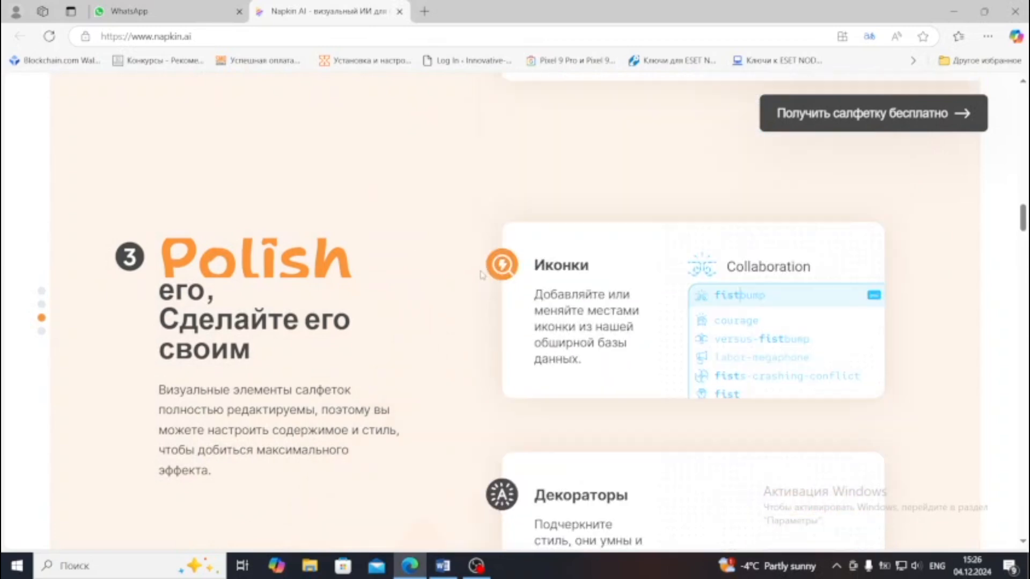
pyautogui.scroll(15, 482, 275)
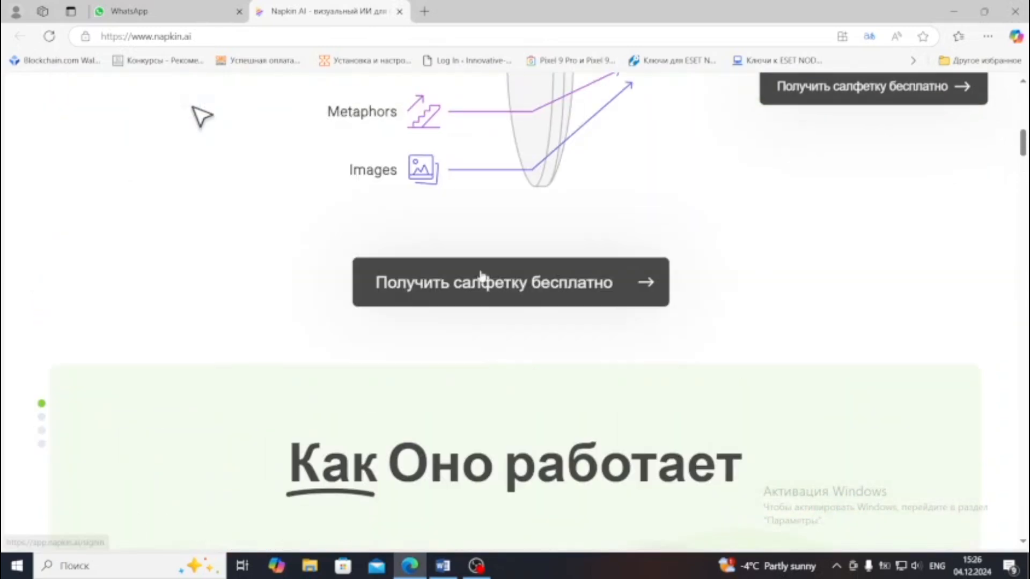
pyautogui.scroll(3, 482, 275)
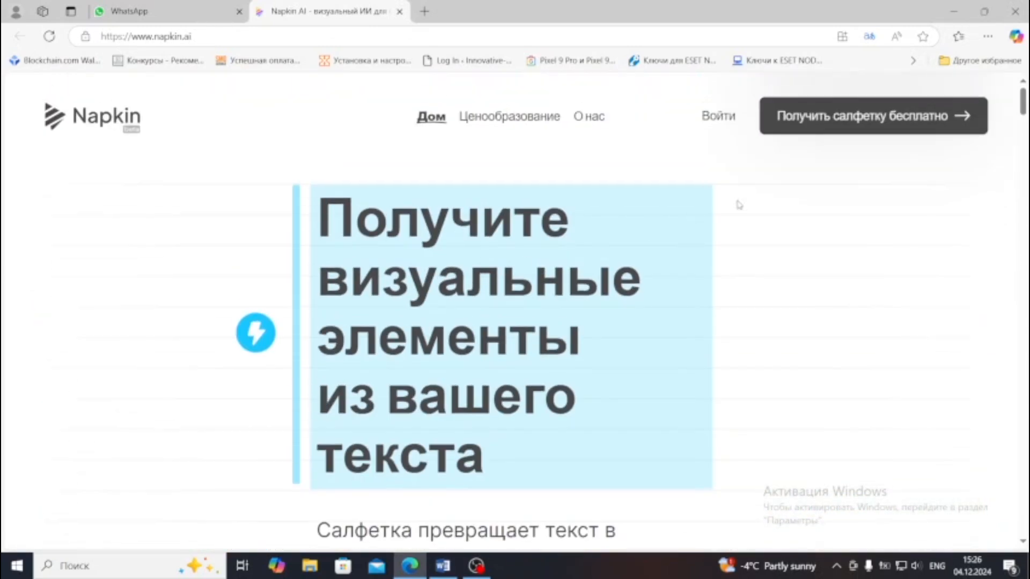
# Enter the Napkin app from the home page and open the third napkin in the My Napkins list.
pyautogui.click(810, 122)
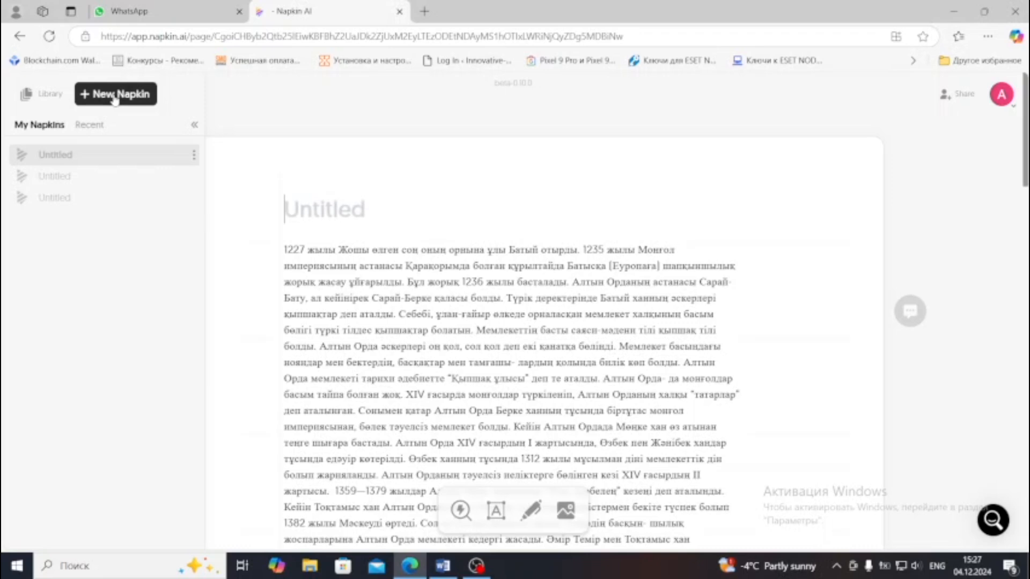
pyautogui.click(56, 186)
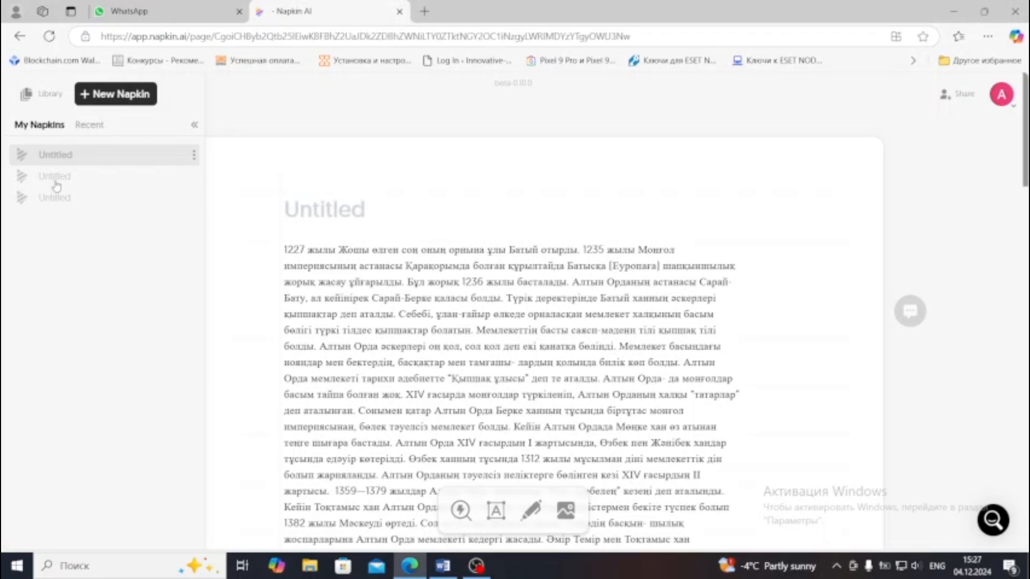
pyautogui.click(57, 203)
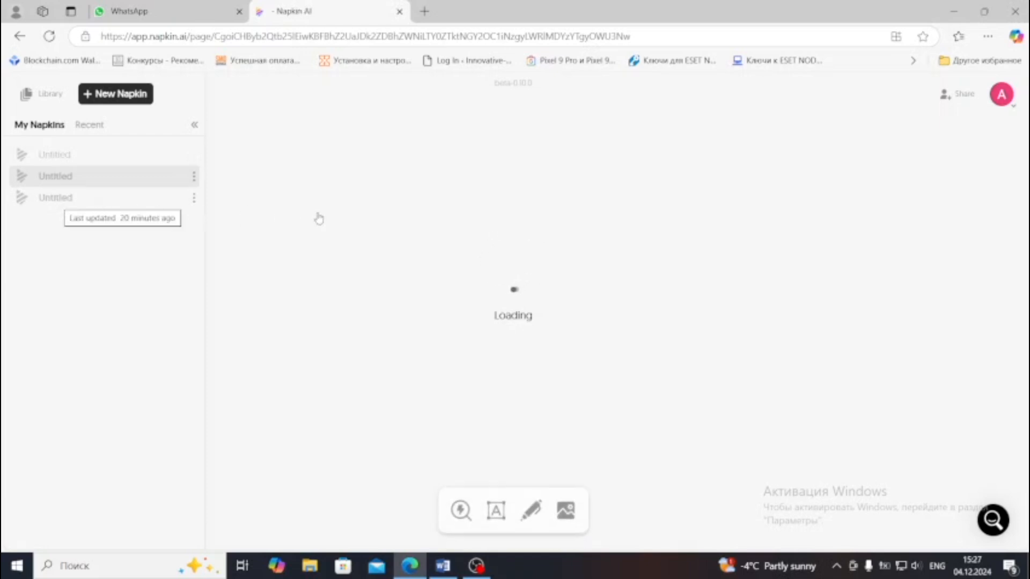
pyautogui.click(63, 201)
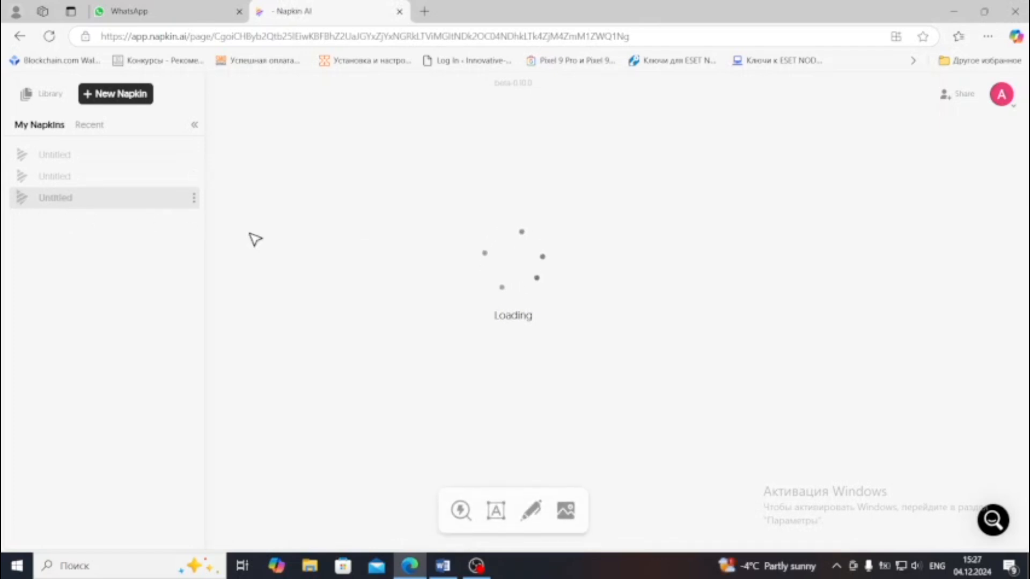
# Look through the autism napkin's text and its generated diagrams down to the end of the page.
pyautogui.scroll(-3, 391, 260)
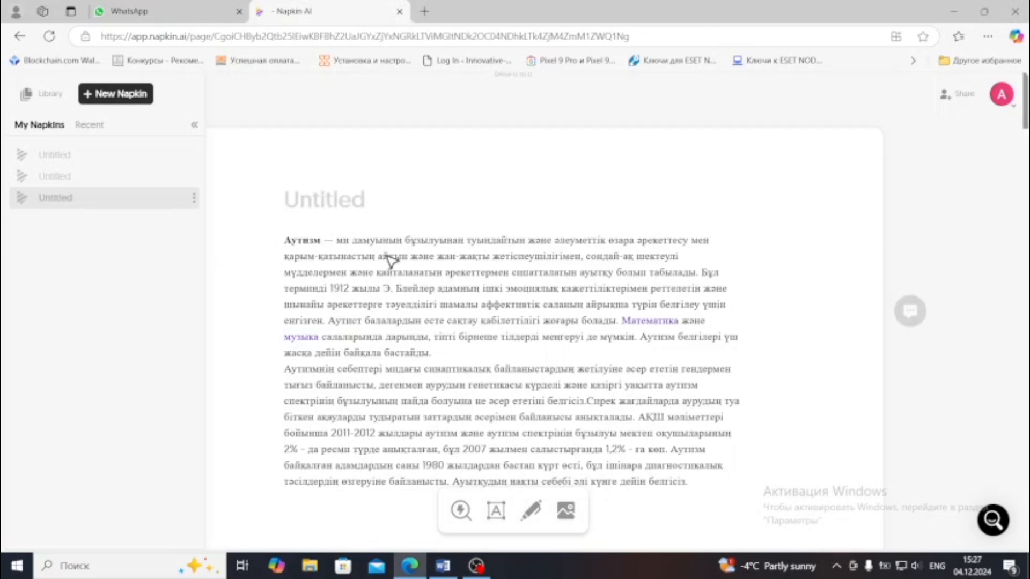
pyautogui.scroll(-5, 390, 260)
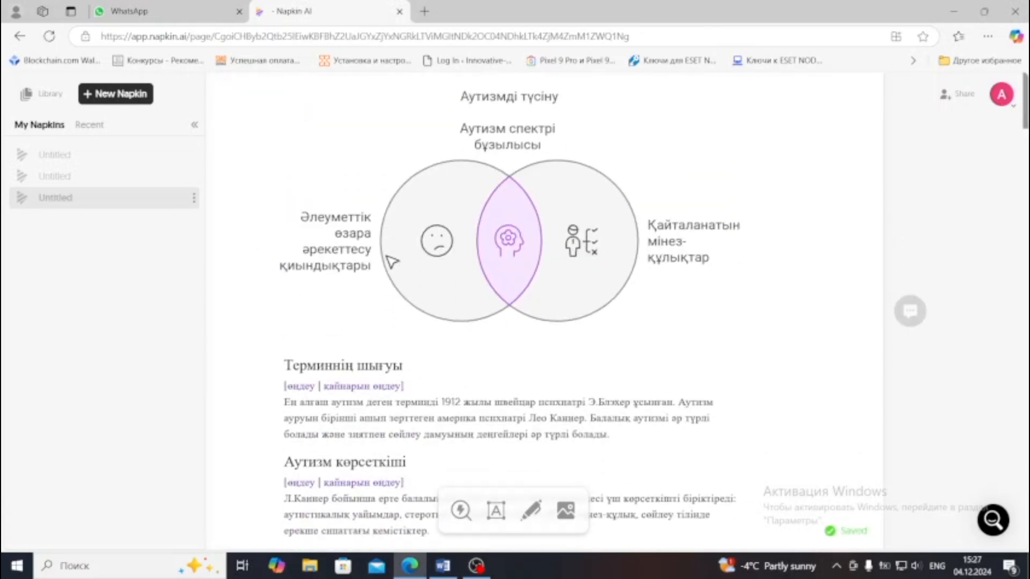
pyautogui.scroll(-8, 391, 261)
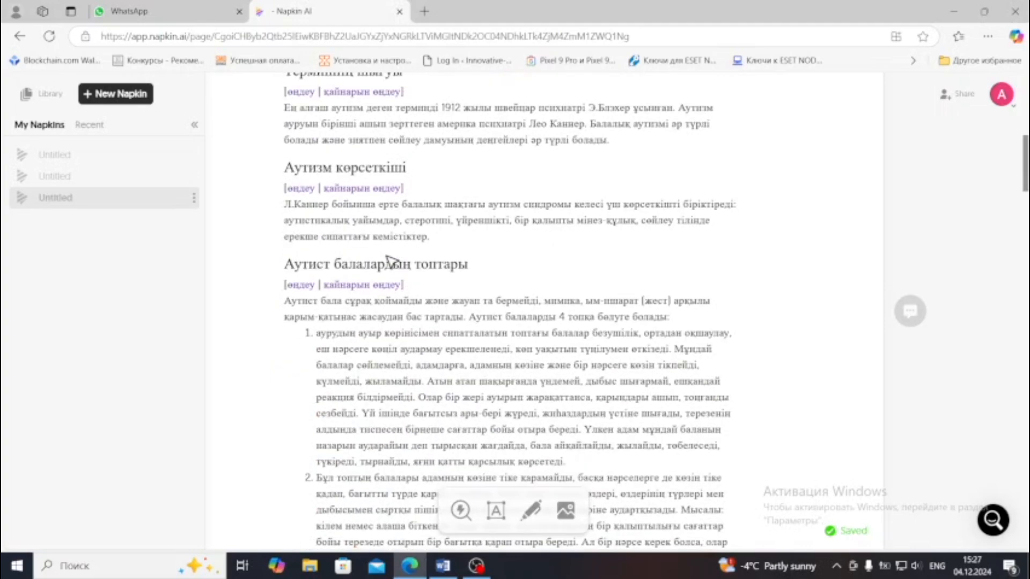
pyautogui.scroll(-10, 391, 260)
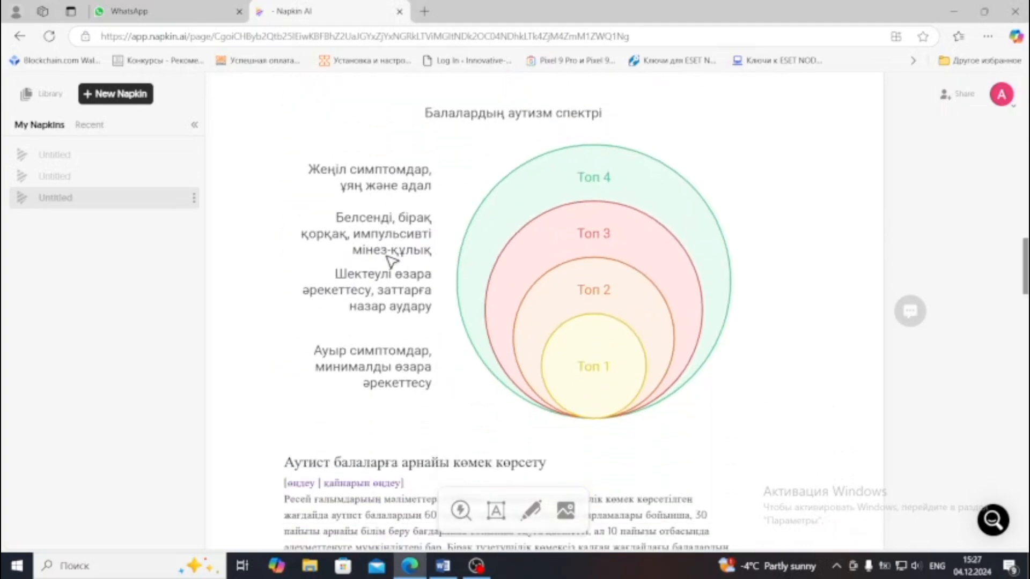
pyautogui.scroll(-10, 390, 261)
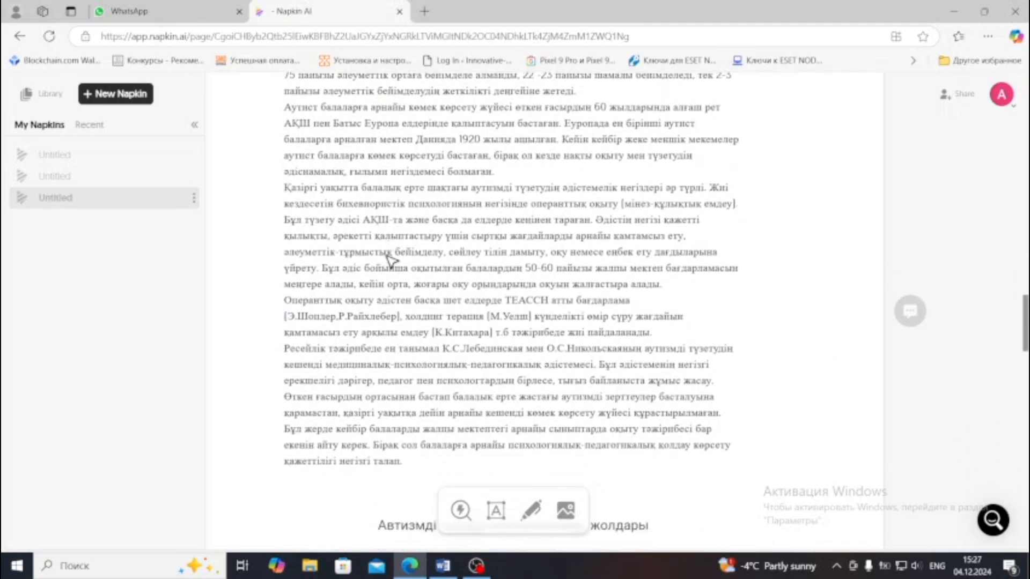
pyautogui.scroll(-12, 391, 261)
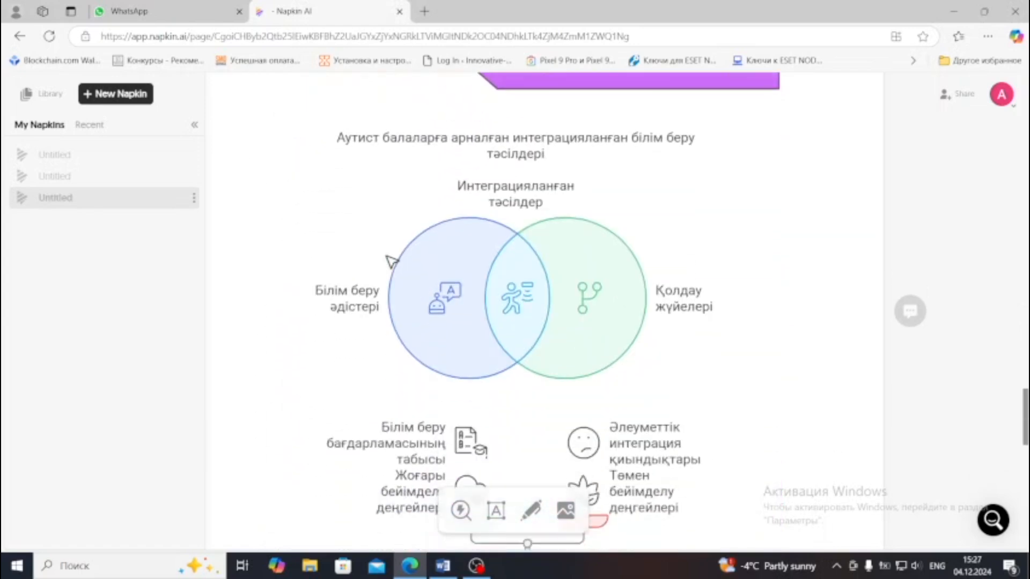
pyautogui.scroll(-10, 392, 261)
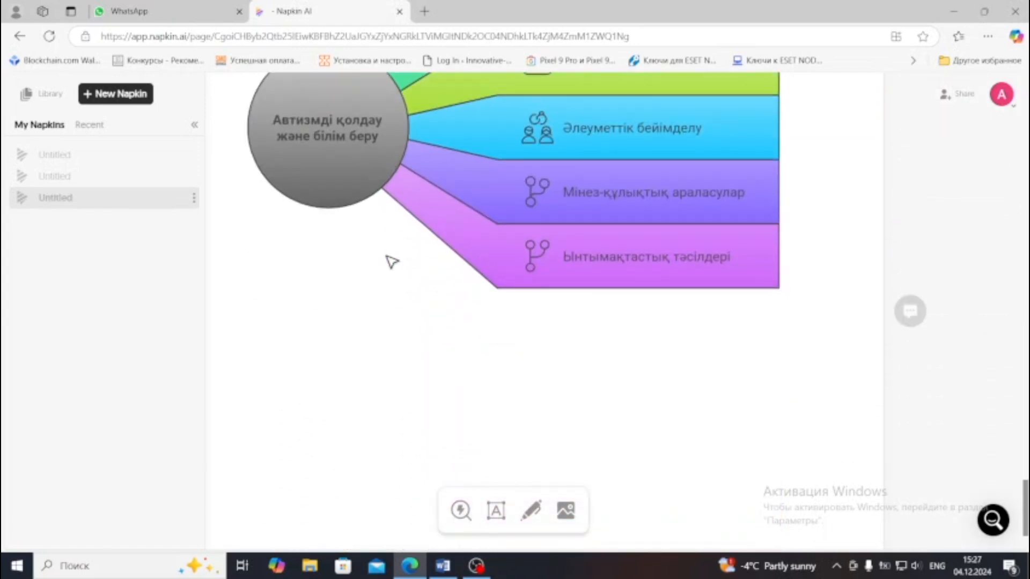
pyautogui.scroll(5, 391, 261)
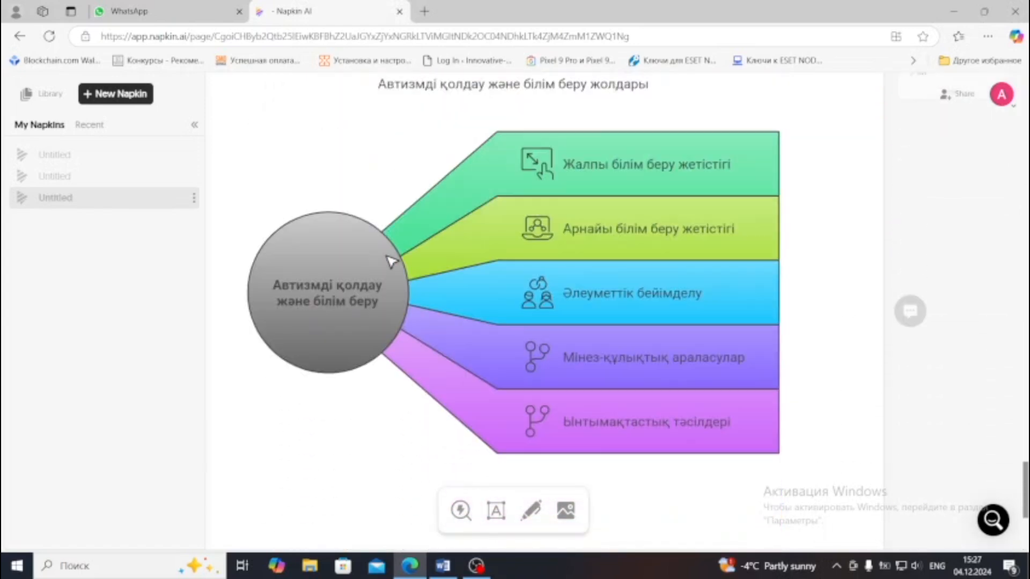
# Review the PNG, SVG and PDF export options for the five-branch autism support diagram and close them without downloading.
pyautogui.click(485, 240)
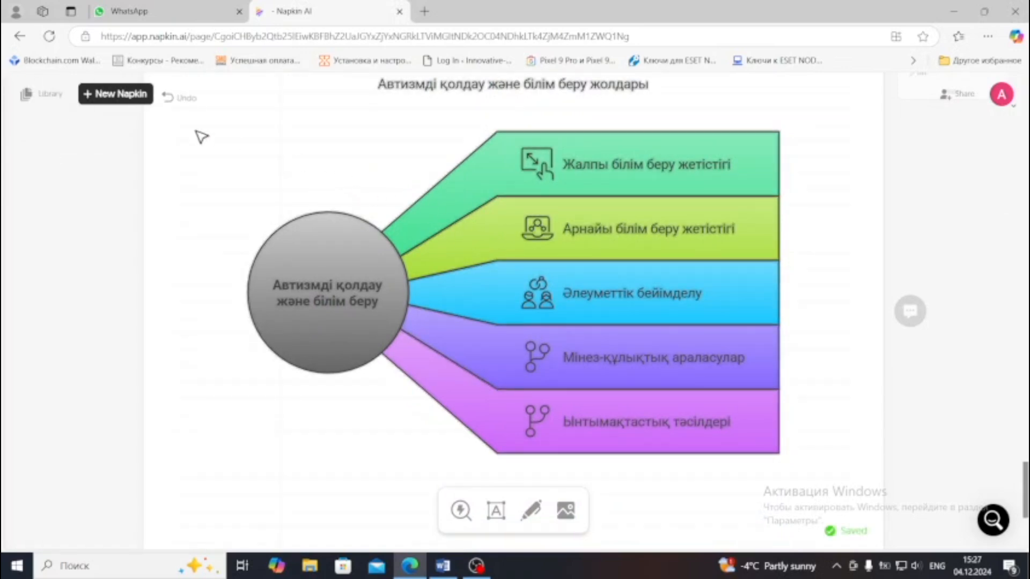
pyautogui.moveTo(302, 141)
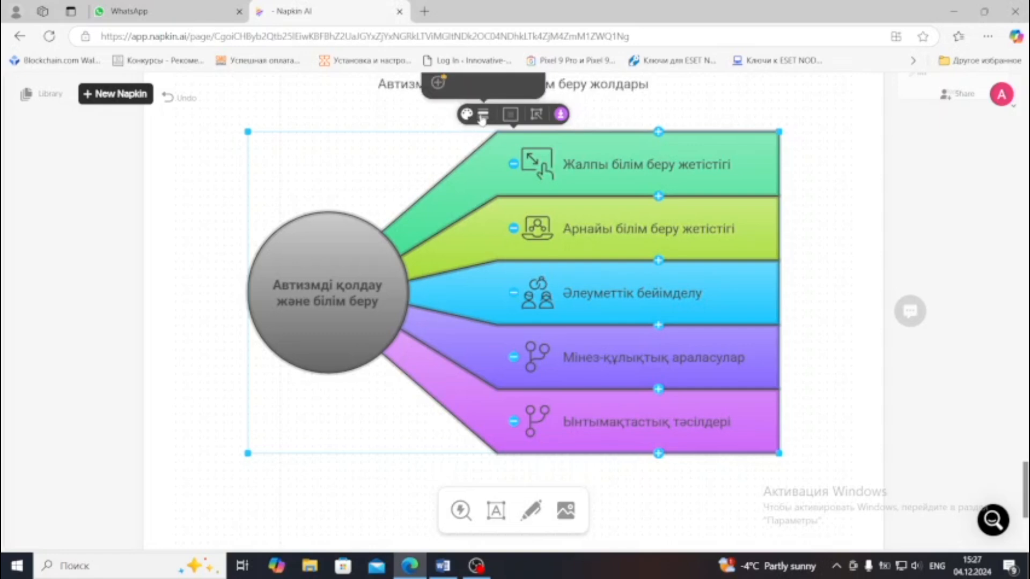
pyautogui.click(560, 114)
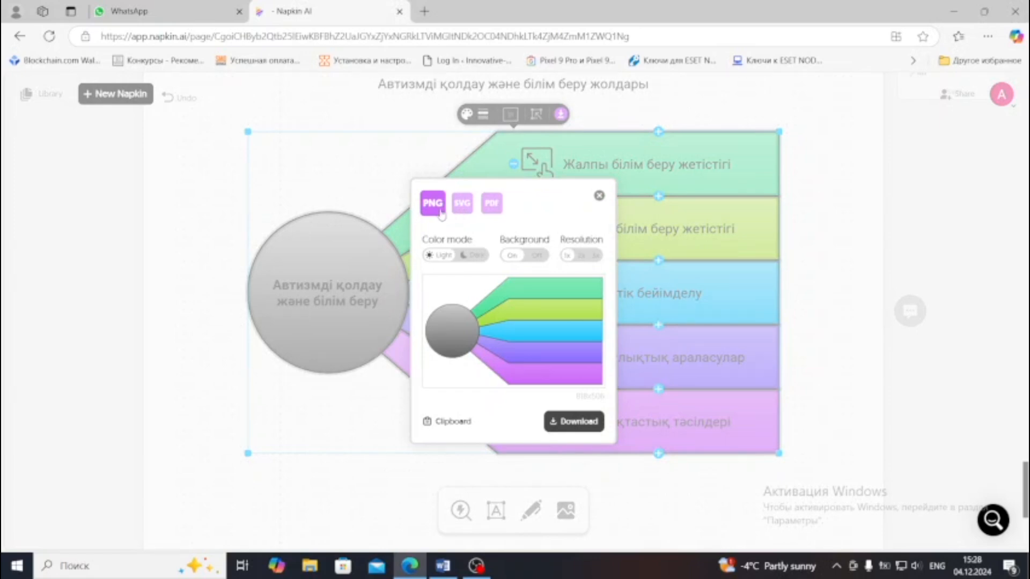
pyautogui.click(459, 211)
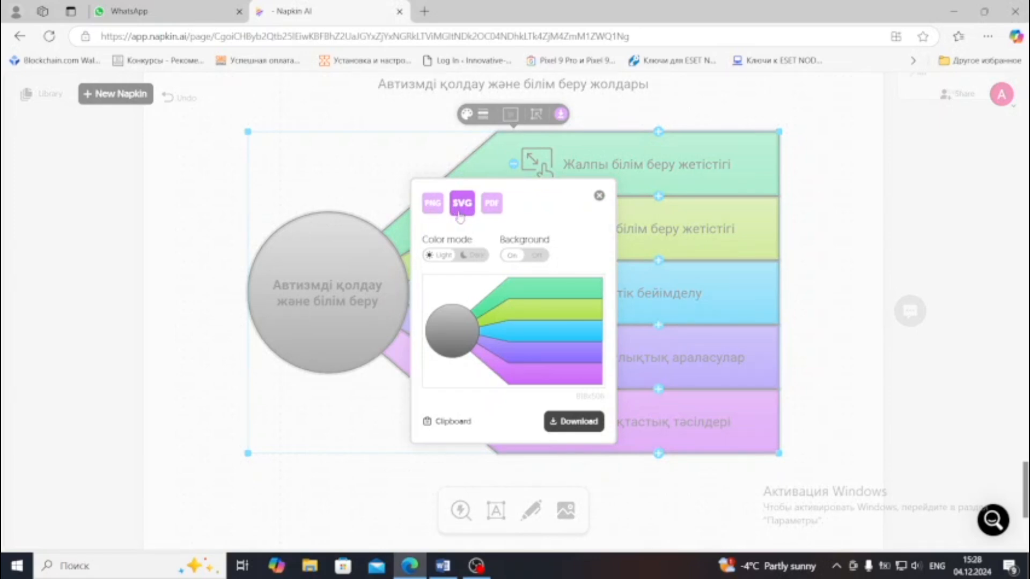
pyautogui.click(491, 206)
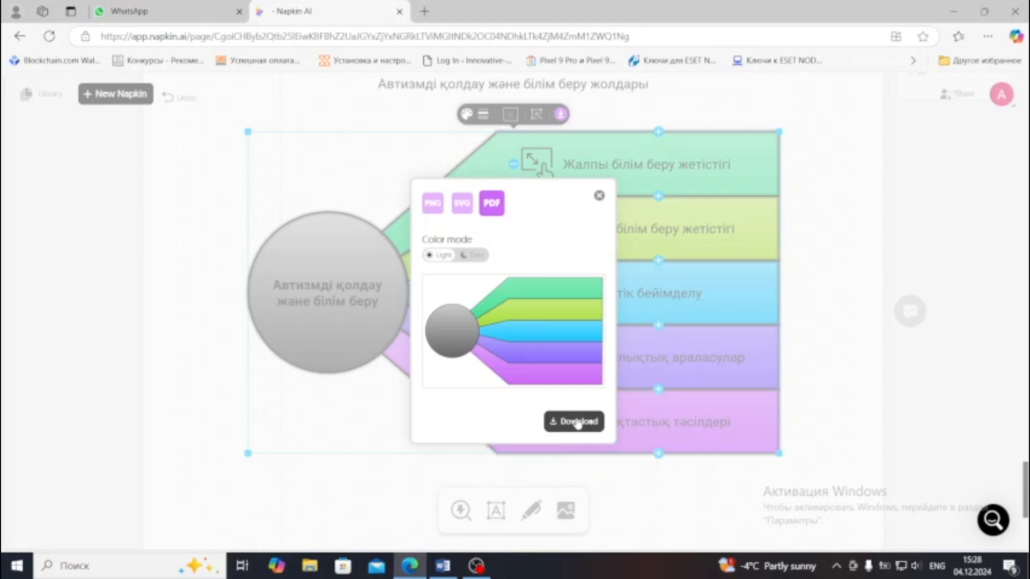
pyautogui.click(434, 206)
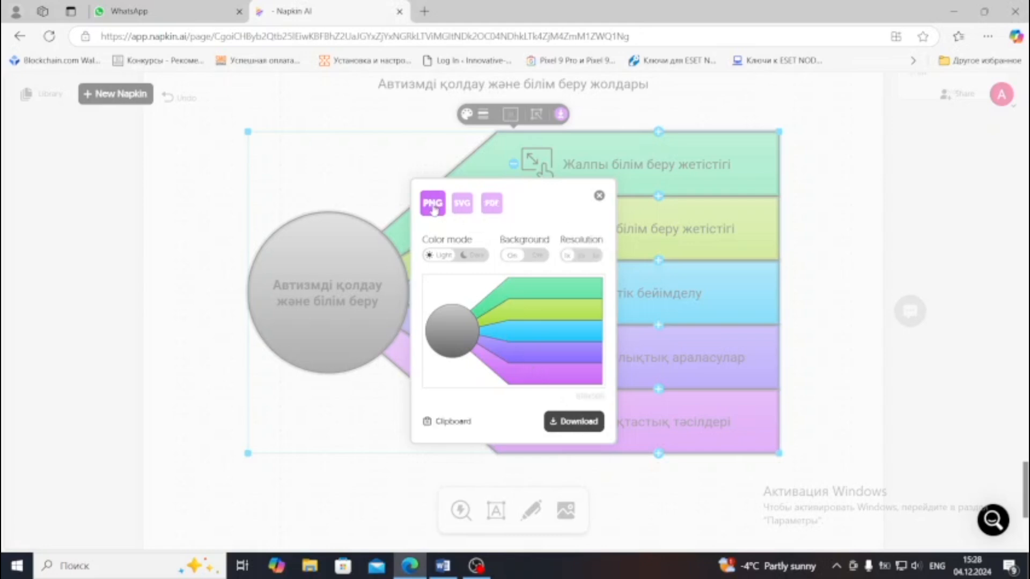
pyautogui.click(598, 195)
# Create a new blank napkin.
pyautogui.scroll(18, 470, 238)
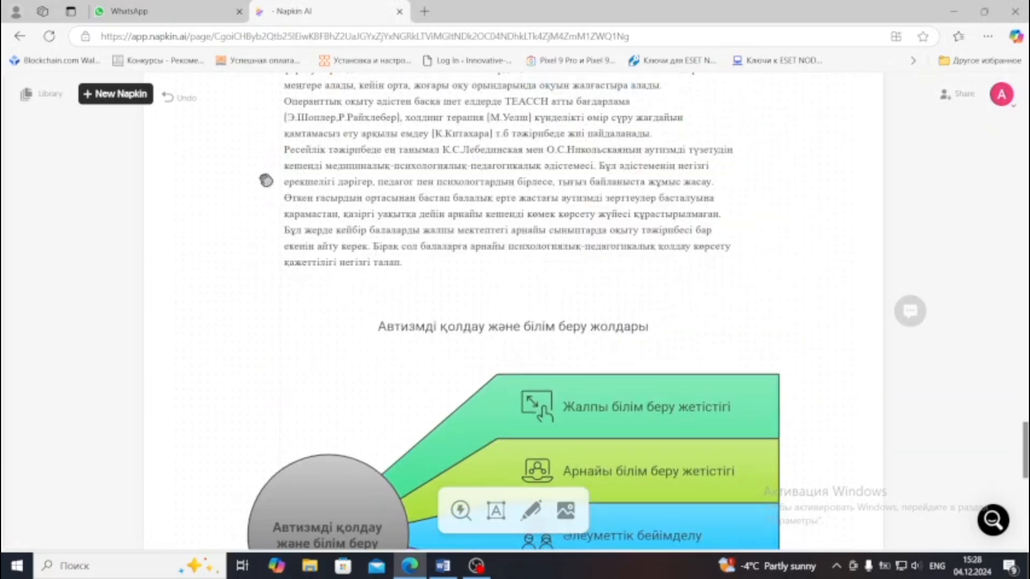
pyautogui.click(109, 97)
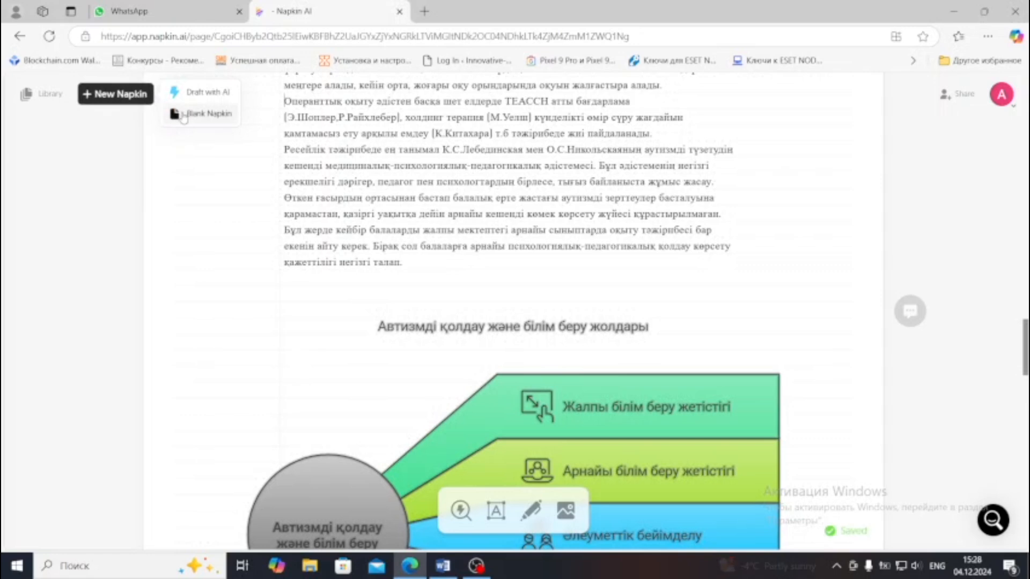
pyautogui.click(184, 115)
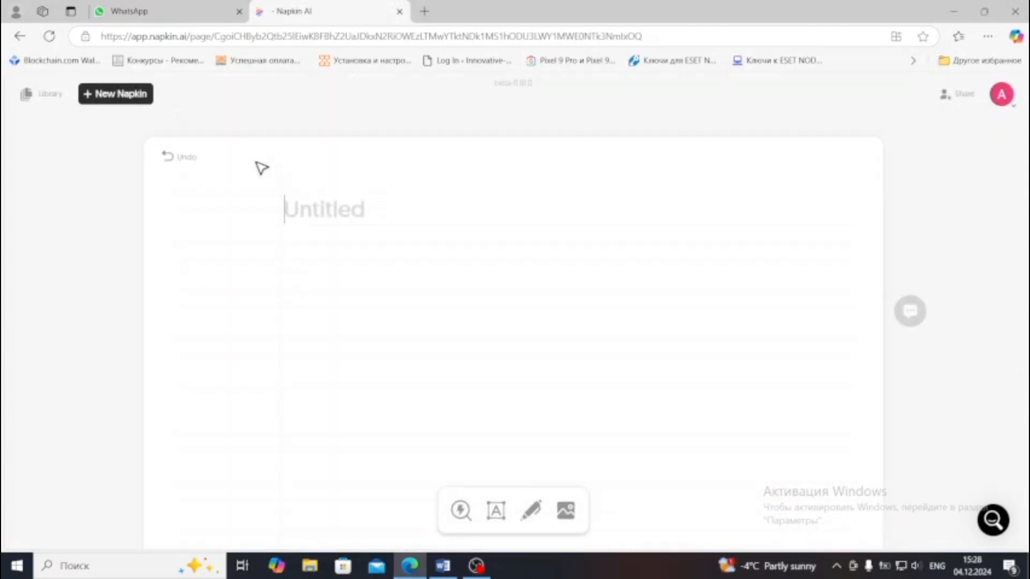
# Switch to the Word document and copy the entire Golden Horde text, from the 1227 opening to the final paragraph.
pyautogui.click(444, 567)
pyautogui.scroll(5, 510, 322)
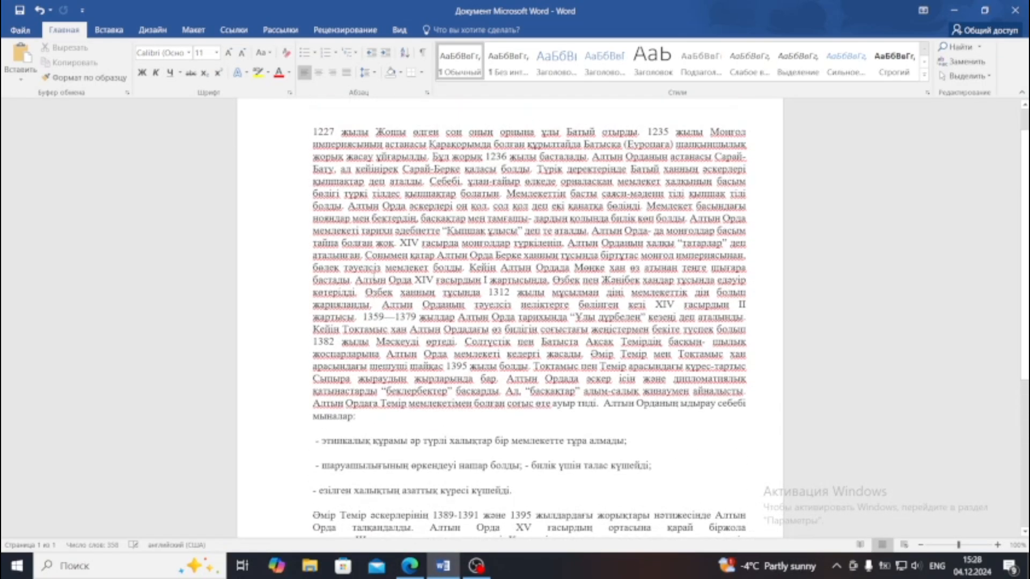
pyautogui.moveTo(313, 160); pyautogui.dragTo(487, 387)
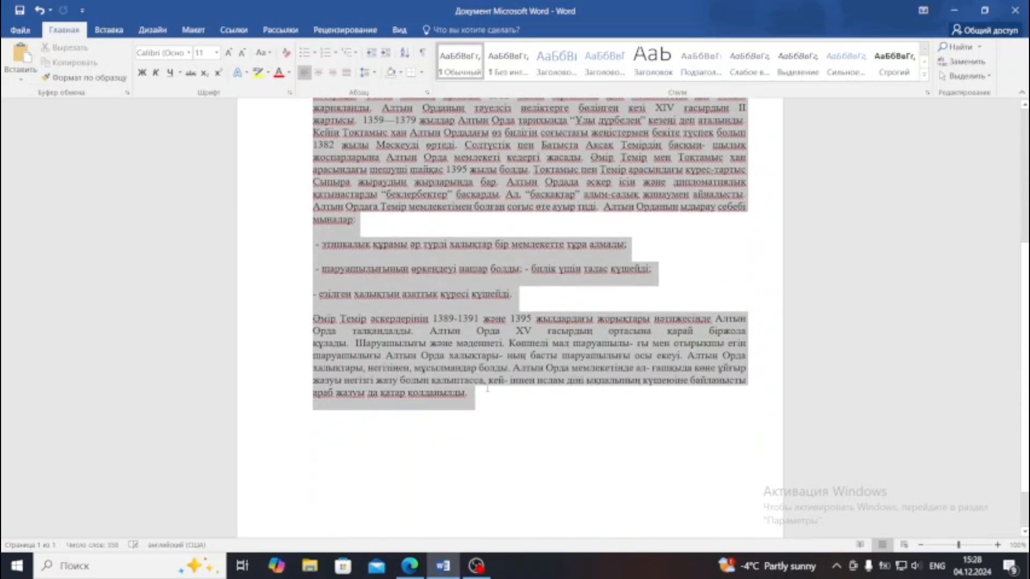
pyautogui.click(486, 388)
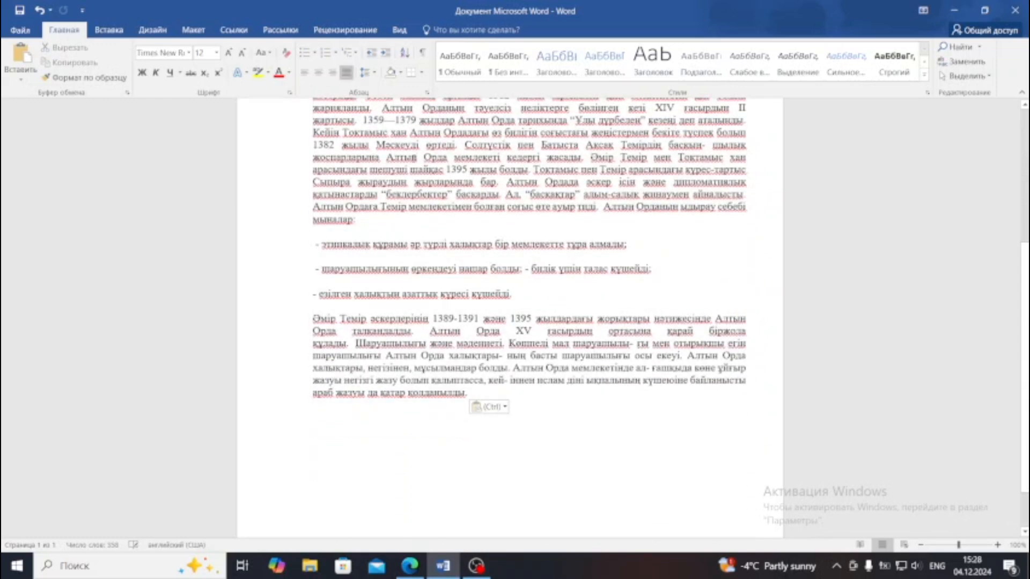
pyautogui.scroll(2, 375, 199)
pyautogui.scroll(5, 375, 199)
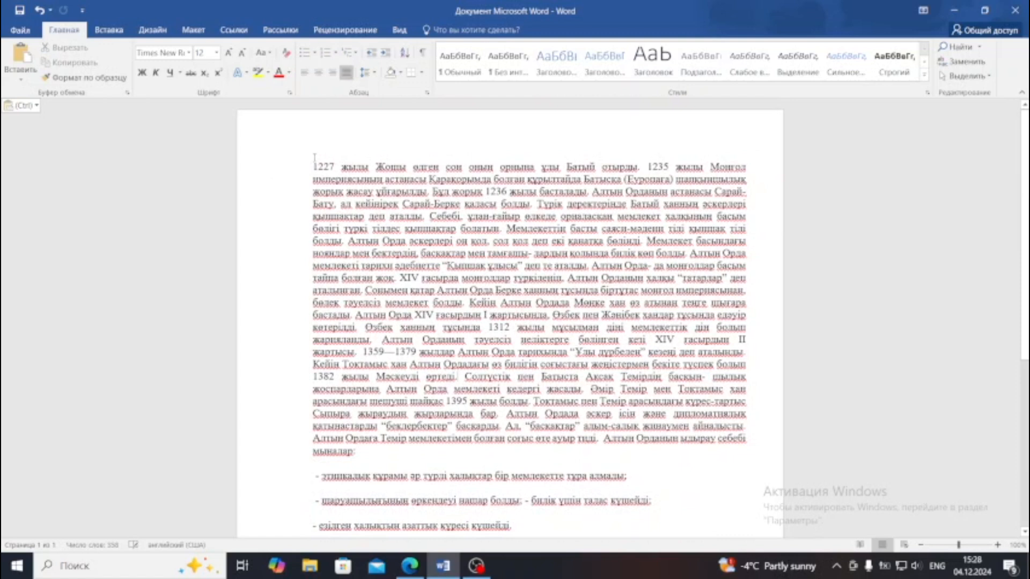
pyautogui.moveTo(314, 158); pyautogui.dragTo(510, 552)
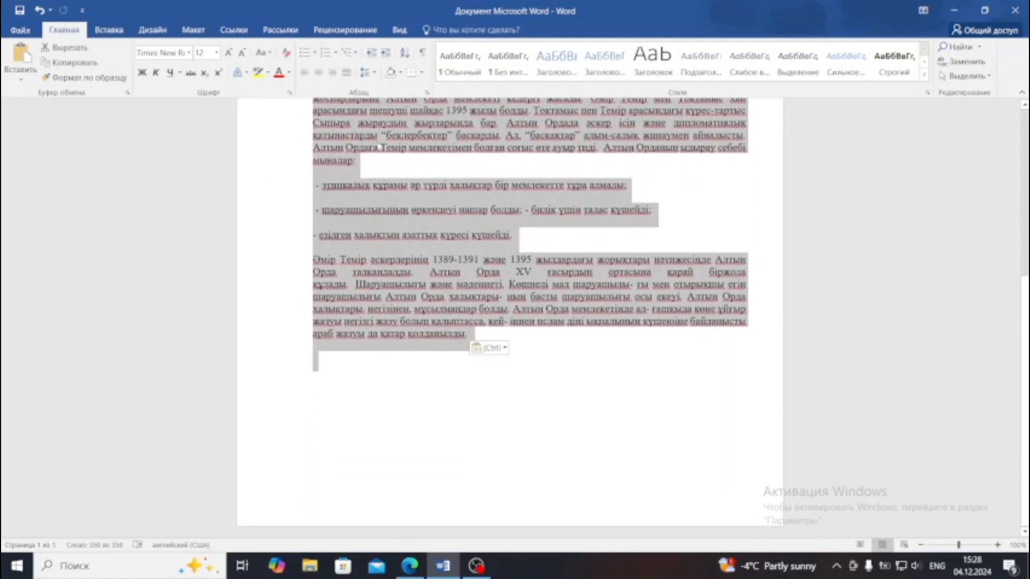
pyautogui.rightClick(378, 141)
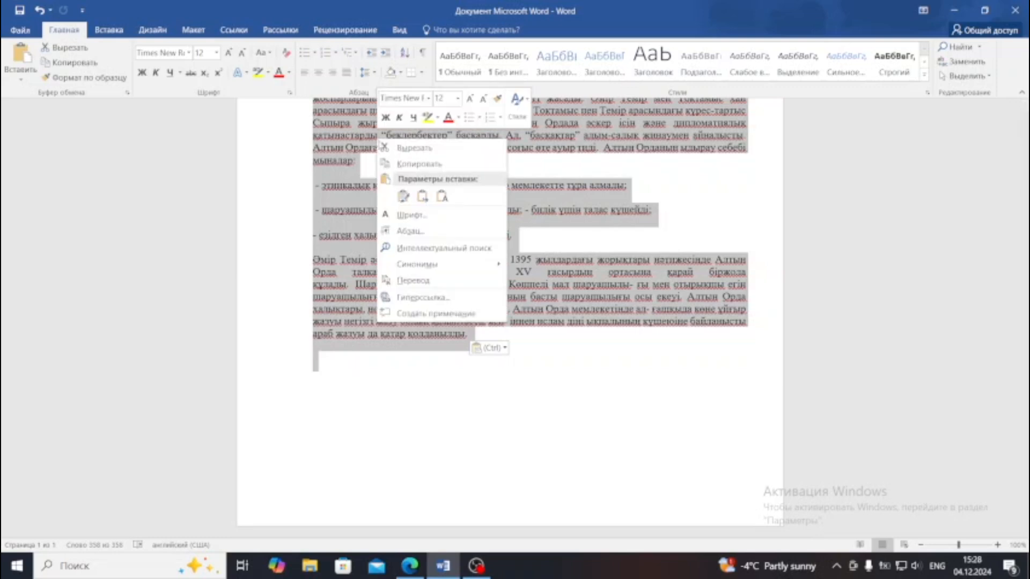
pyautogui.click(395, 166)
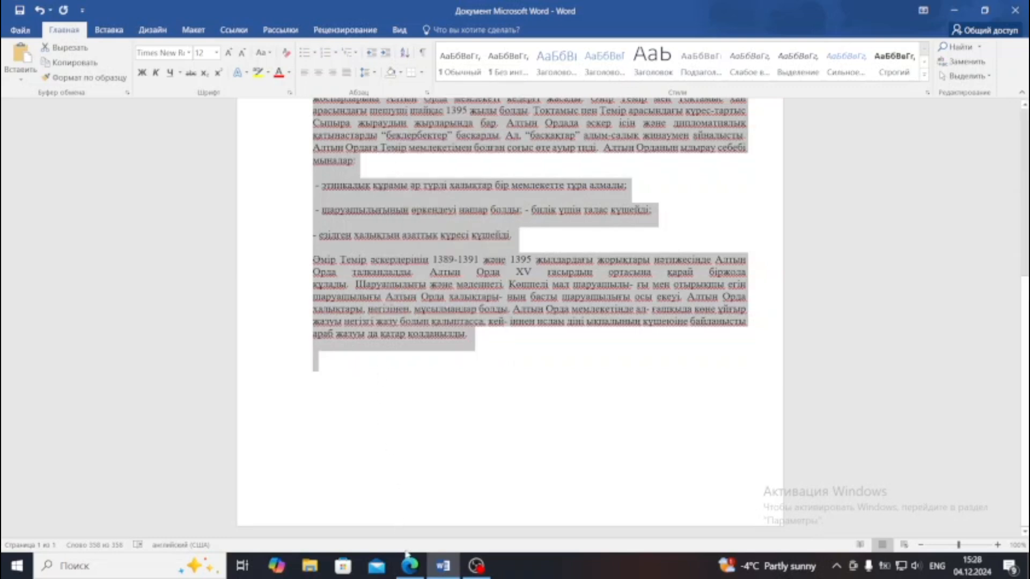
# Switch back to Napkin in the browser and paste the copied Golden Horde text into the blank napkin.
pyautogui.click(409, 565)
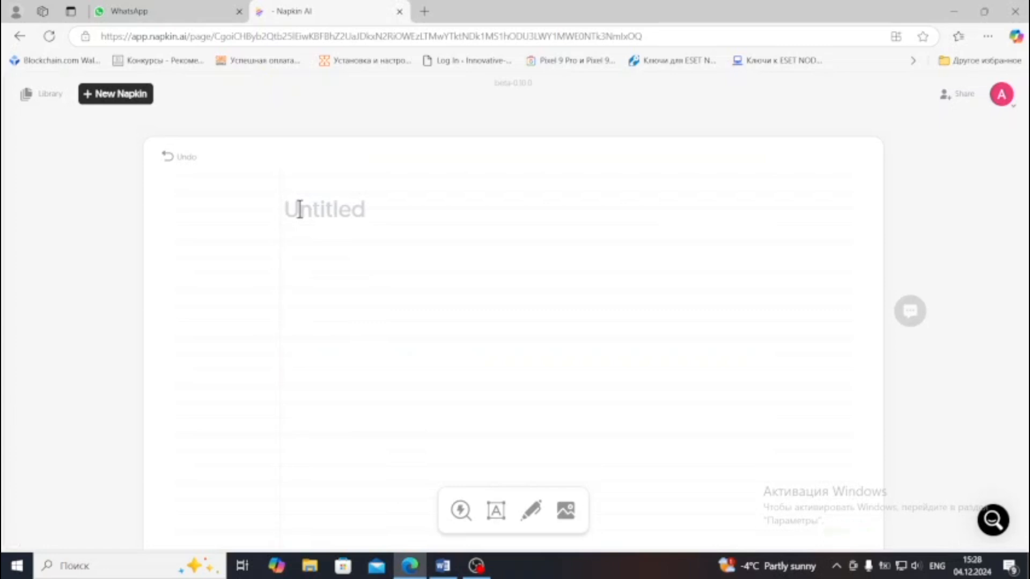
pyautogui.hotkey('ctrl', 'v')
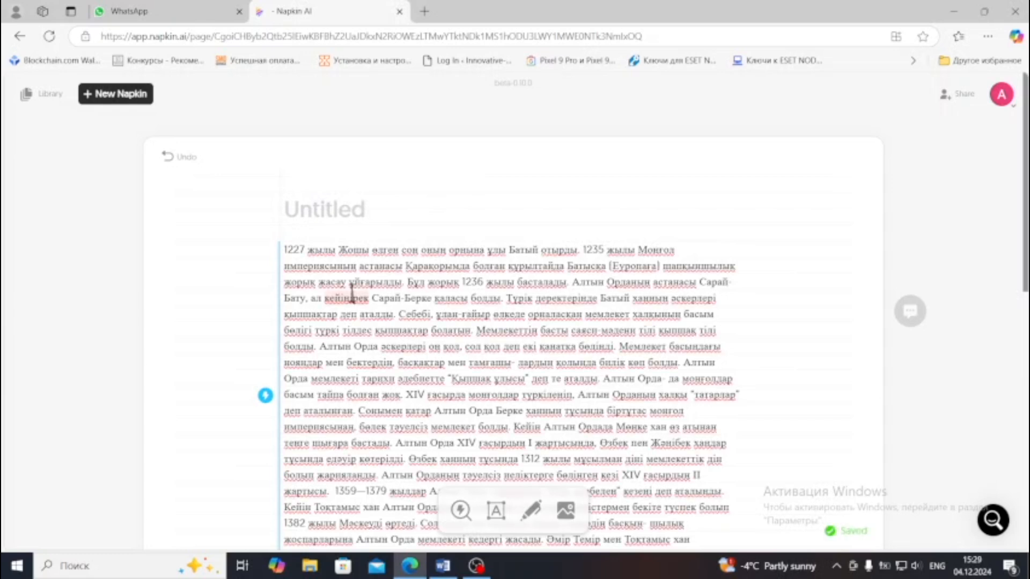
pyautogui.scroll(-3, 349, 300)
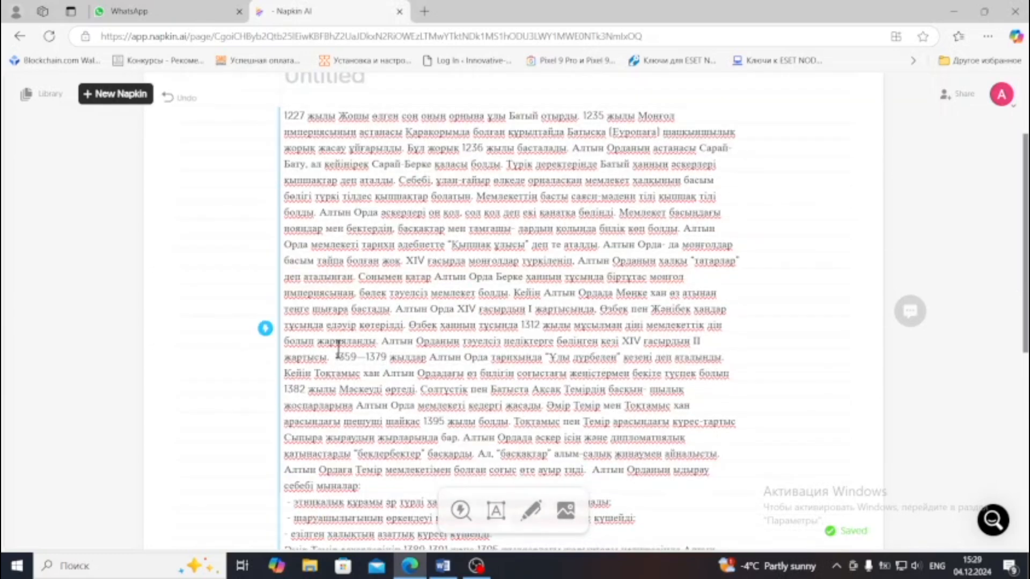
pyautogui.scroll(-2, 342, 344)
pyautogui.scroll(-1, 344, 338)
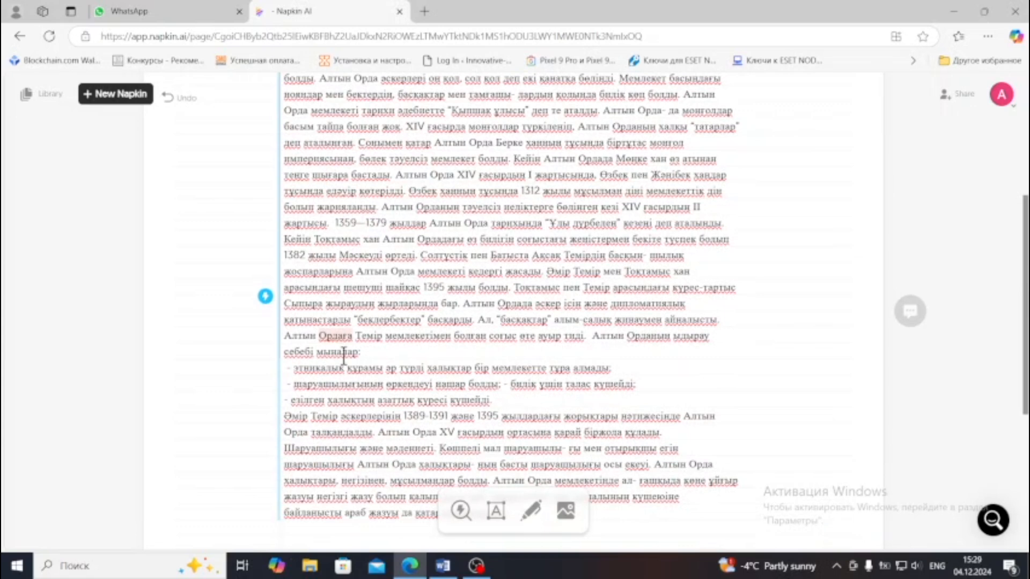
# Generate visual suggestions for the pasted text and preview the proposed diagram layouts.
pyautogui.click(265, 296)
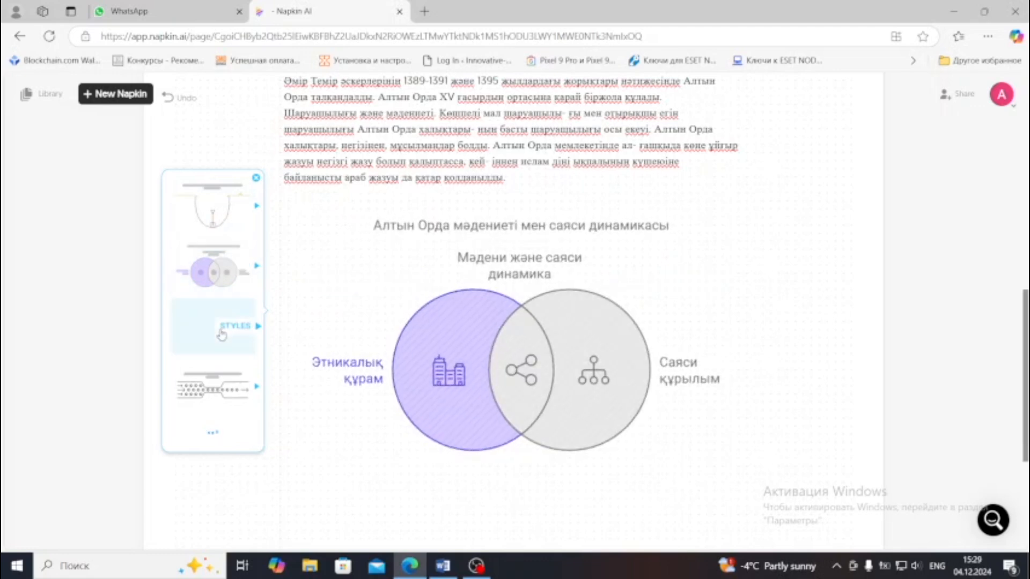
pyautogui.scroll(-1, 222, 335)
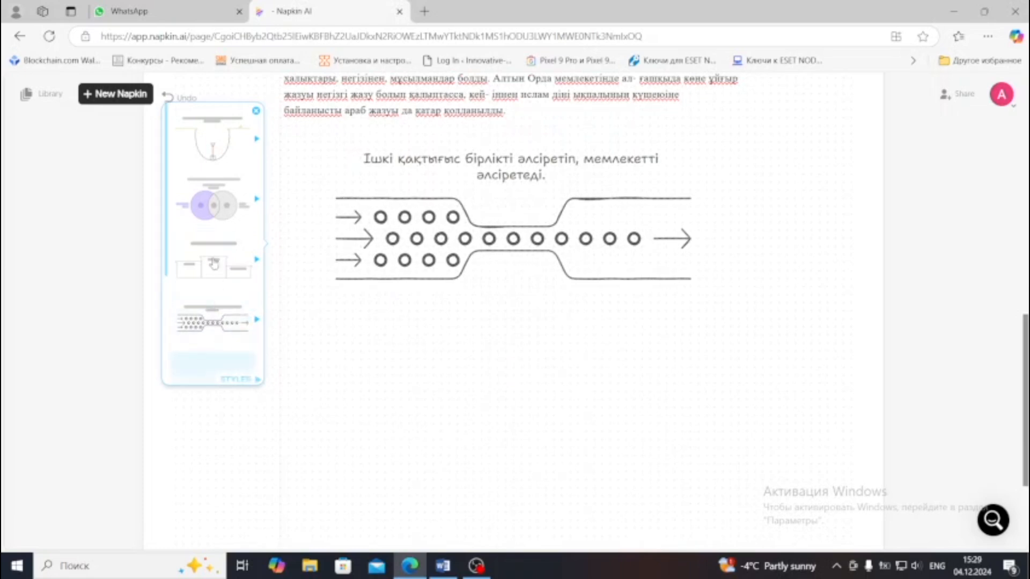
pyautogui.scroll(-2, 214, 263)
pyautogui.scroll(-1, 214, 262)
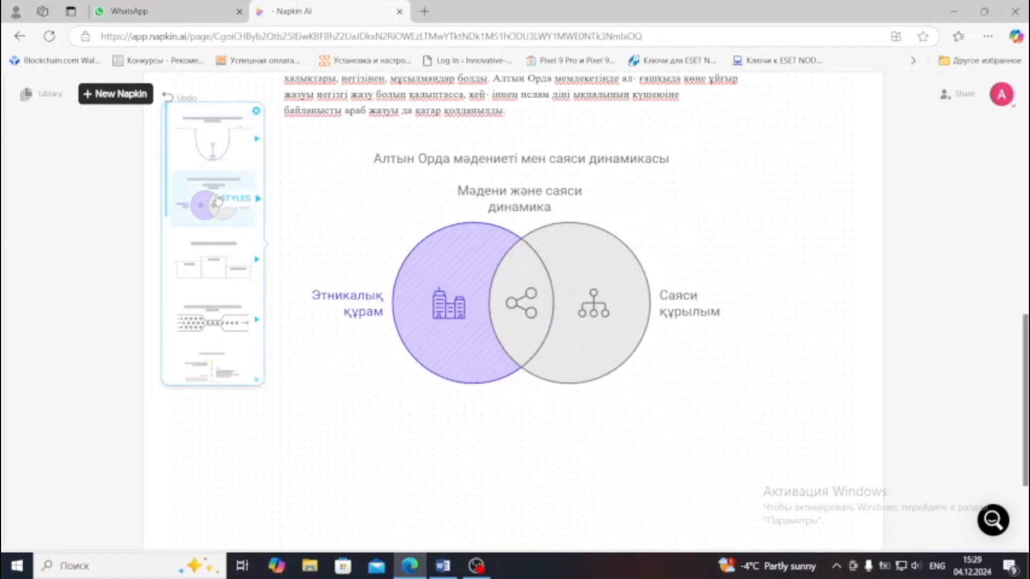
# Insert the two-circle Venn diagram on Golden Horde culture and political dynamics in the blue and red style.
pyautogui.click(217, 199)
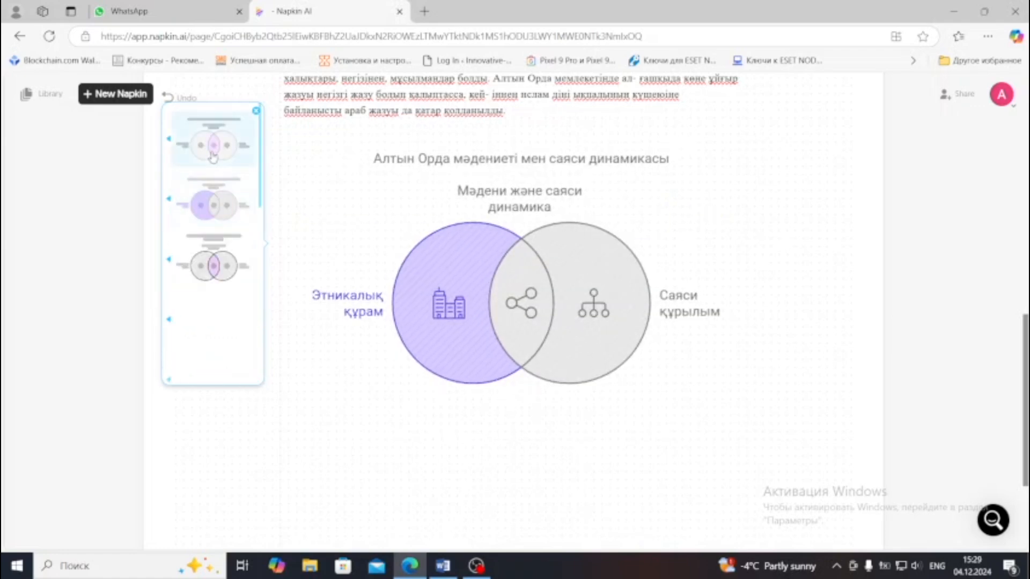
pyautogui.click(216, 202)
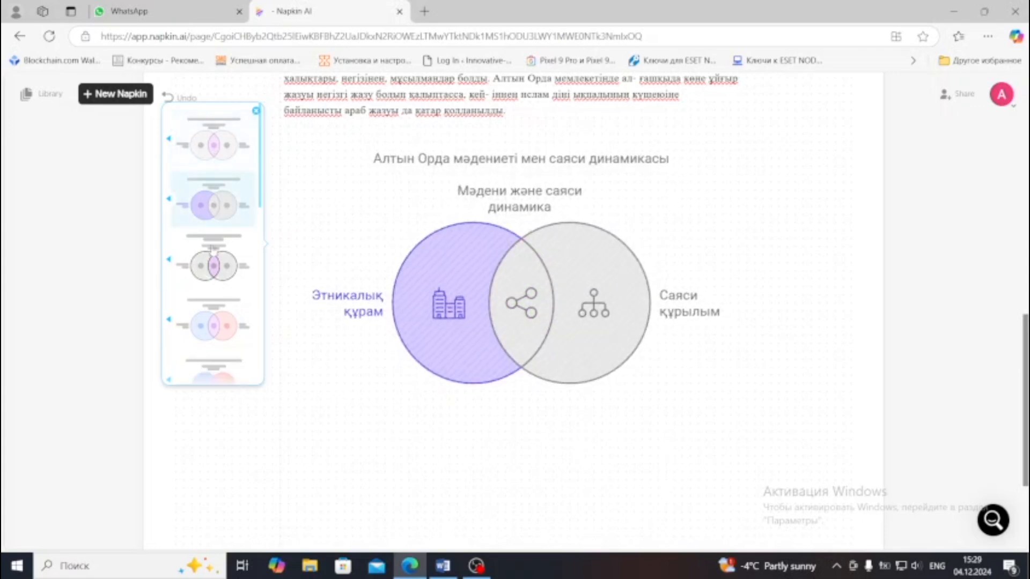
pyautogui.click(217, 275)
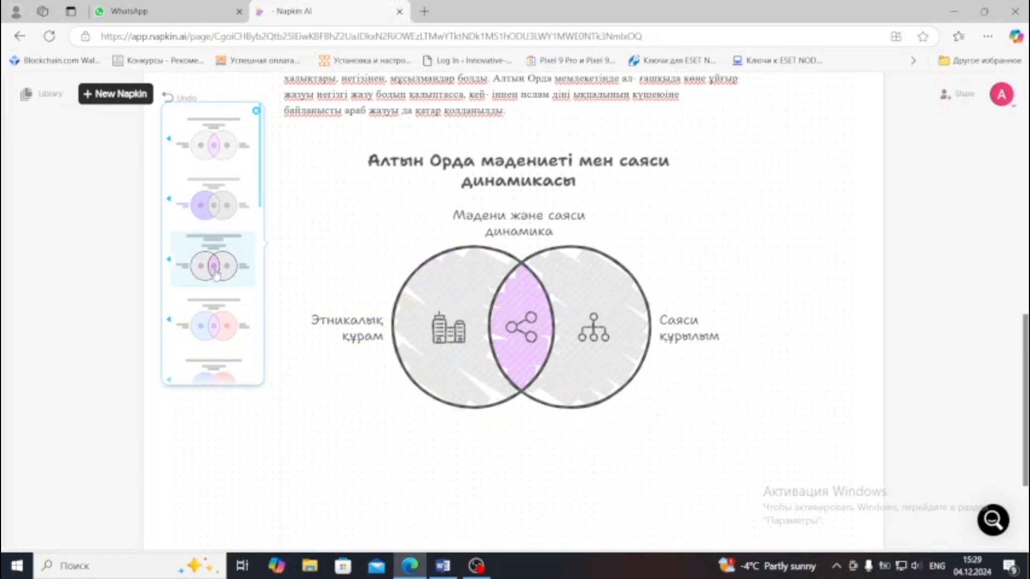
pyautogui.click(221, 324)
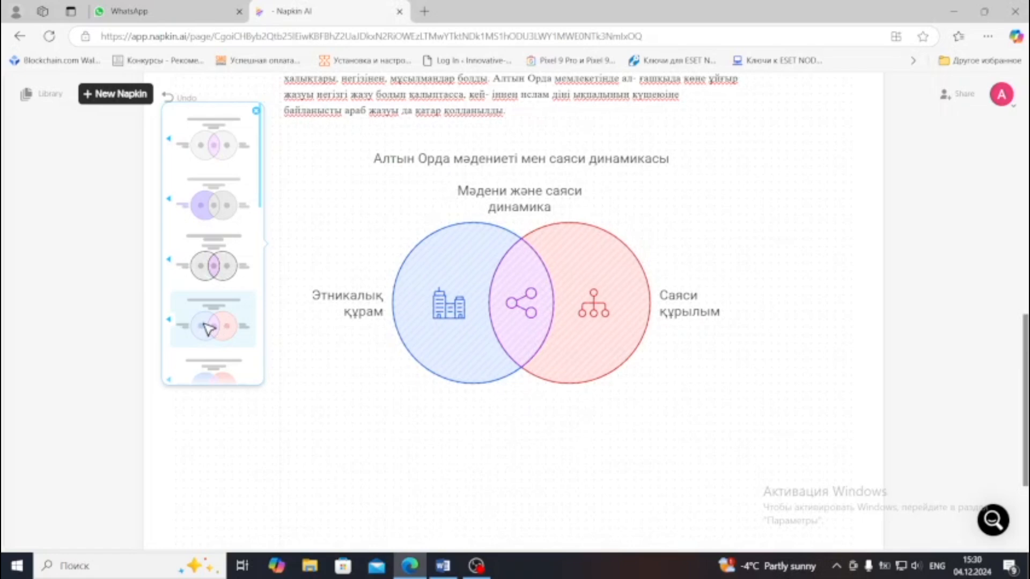
pyautogui.click(209, 328)
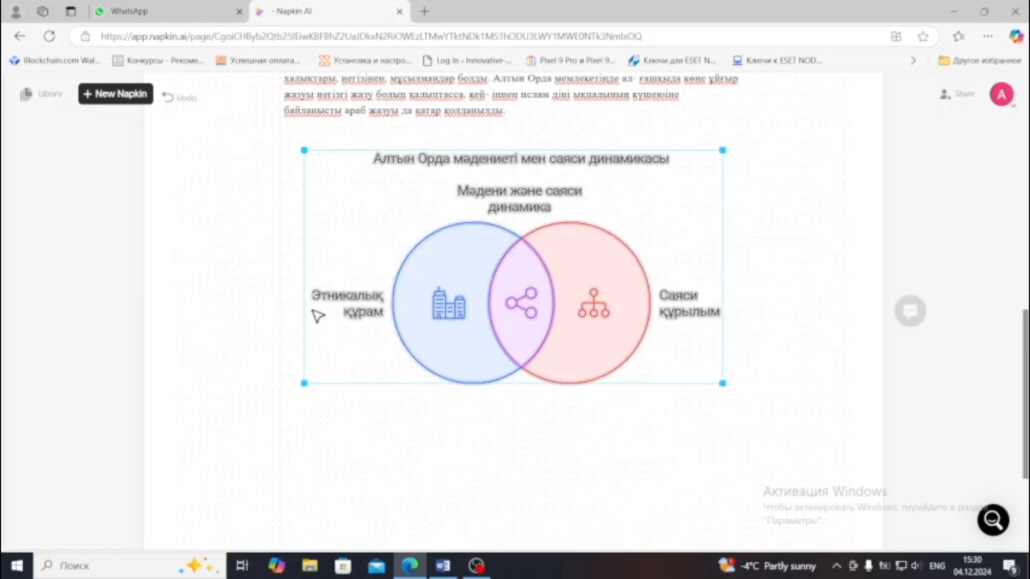
# Generate visuals for the text again and insert the vertical timeline with multicoloured dates from 1227 to the 15th century.
pyautogui.scroll(5, 291, 330)
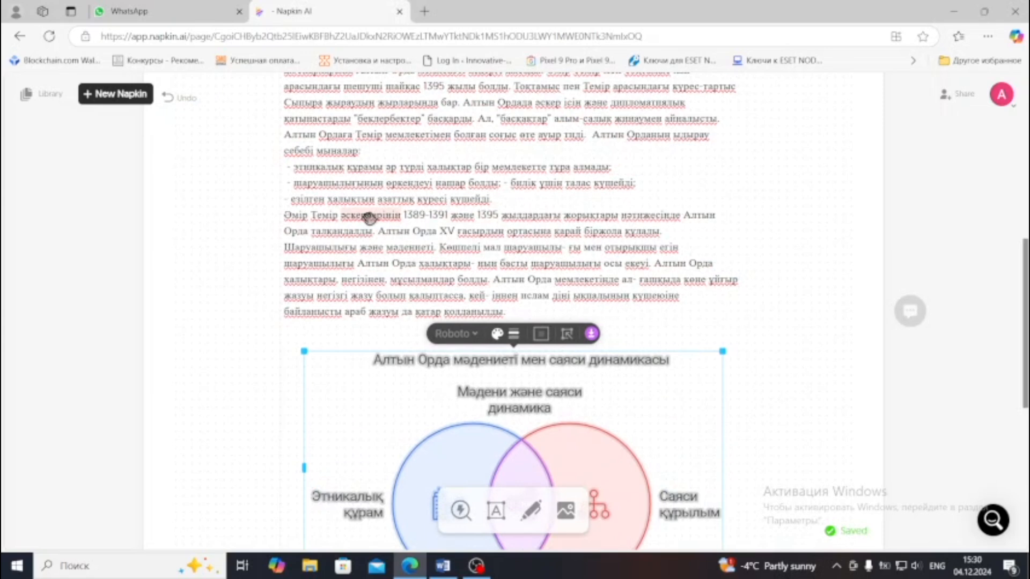
pyautogui.click(367, 216)
pyautogui.scroll(3, 354, 183)
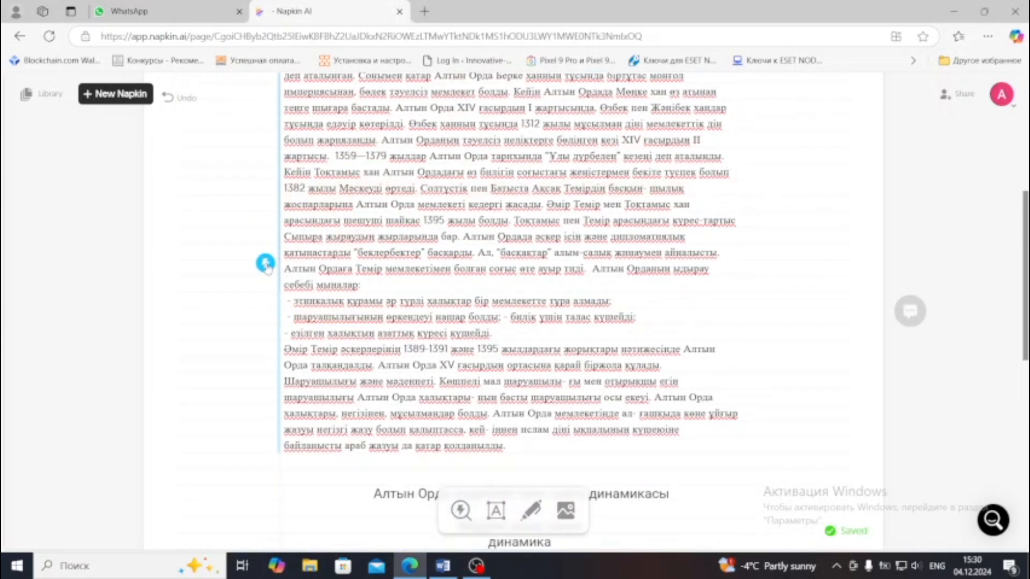
pyautogui.click(267, 265)
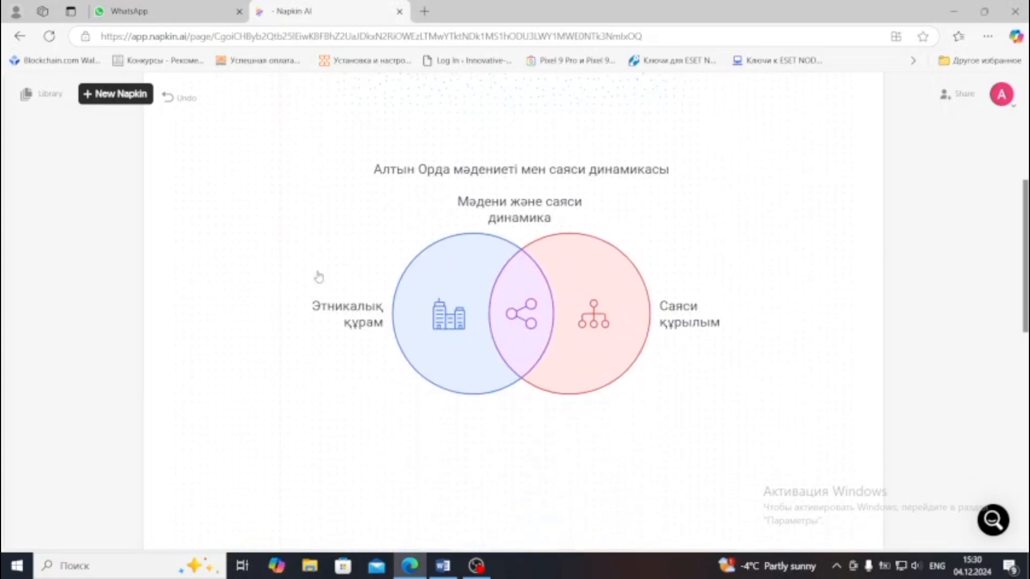
pyautogui.scroll(3, 292, 245)
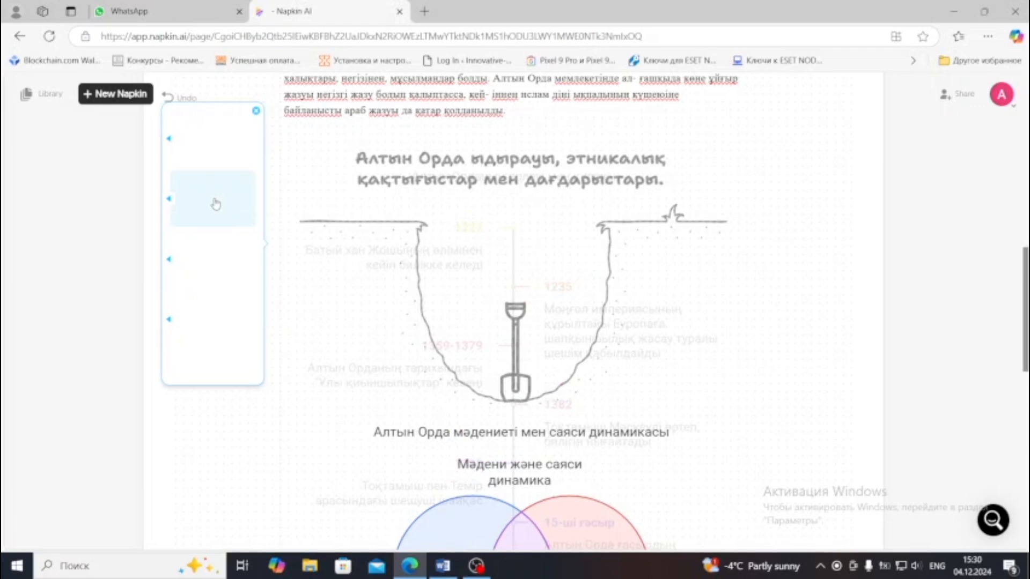
pyautogui.click(212, 137)
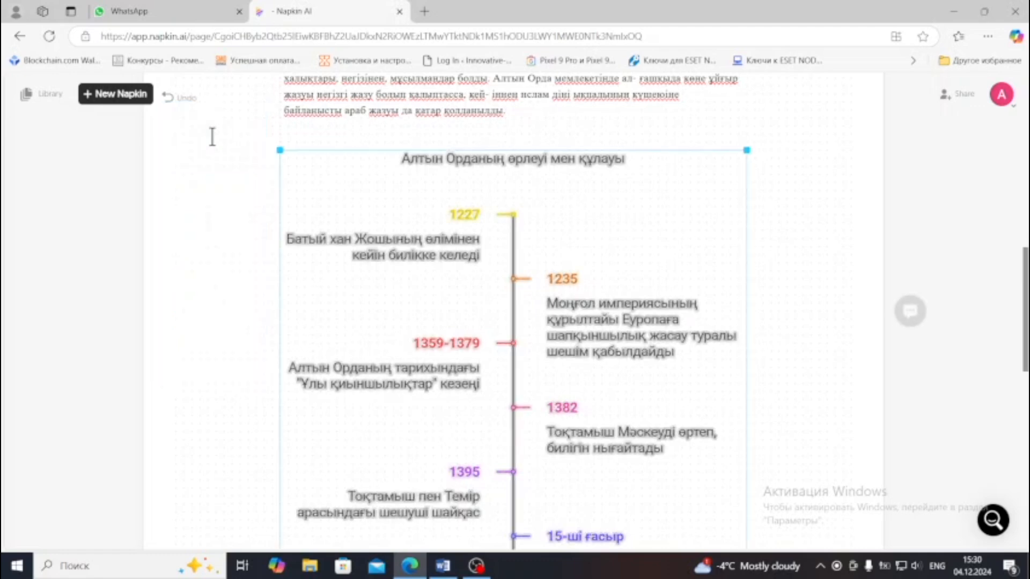
pyautogui.click(375, 272)
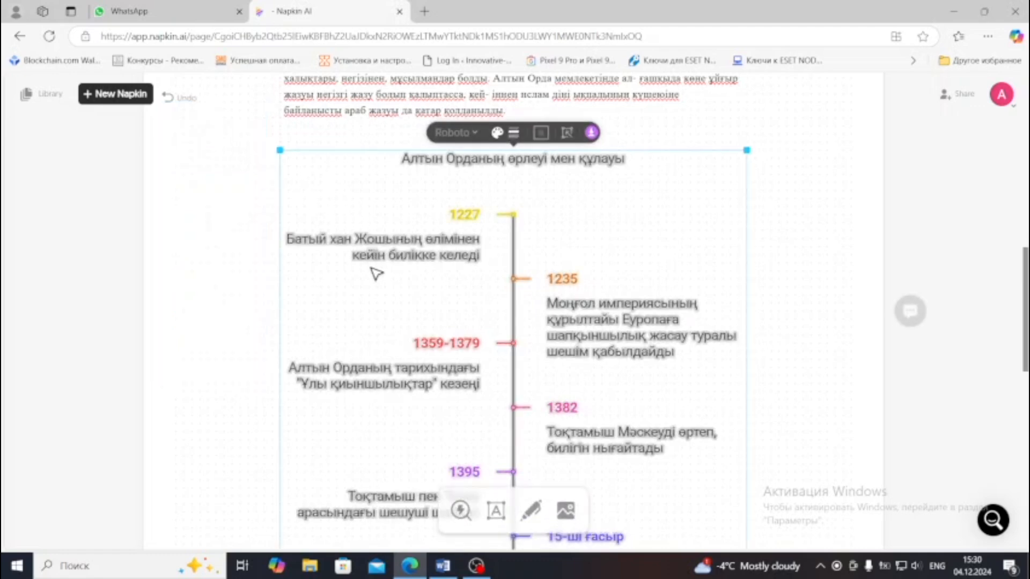
pyautogui.scroll(-5, 376, 277)
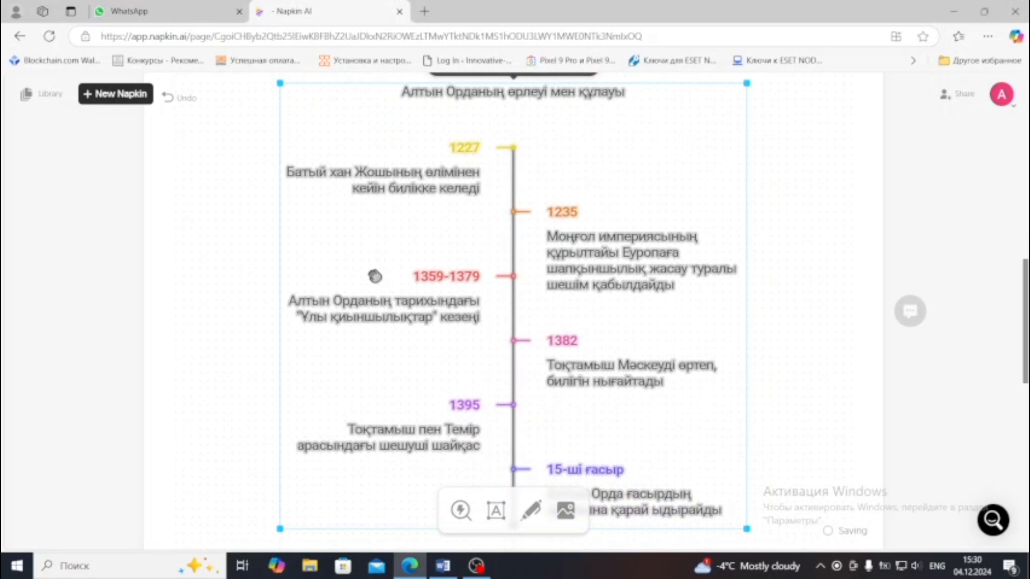
# Generate another set of visual suggestions for the Golden Horde text.
pyautogui.scroll(7, 373, 275)
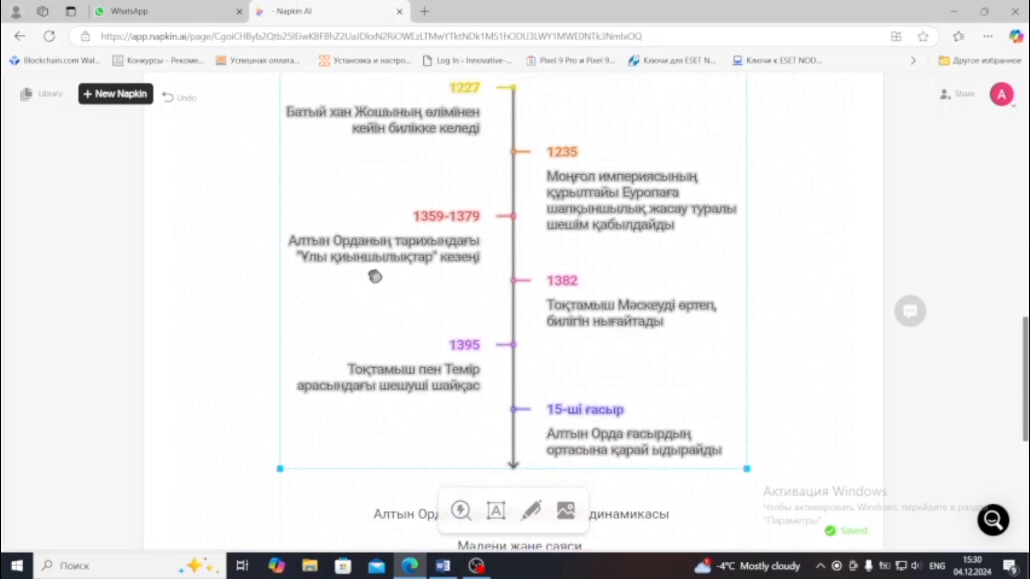
pyautogui.click(342, 179)
pyautogui.click(342, 140)
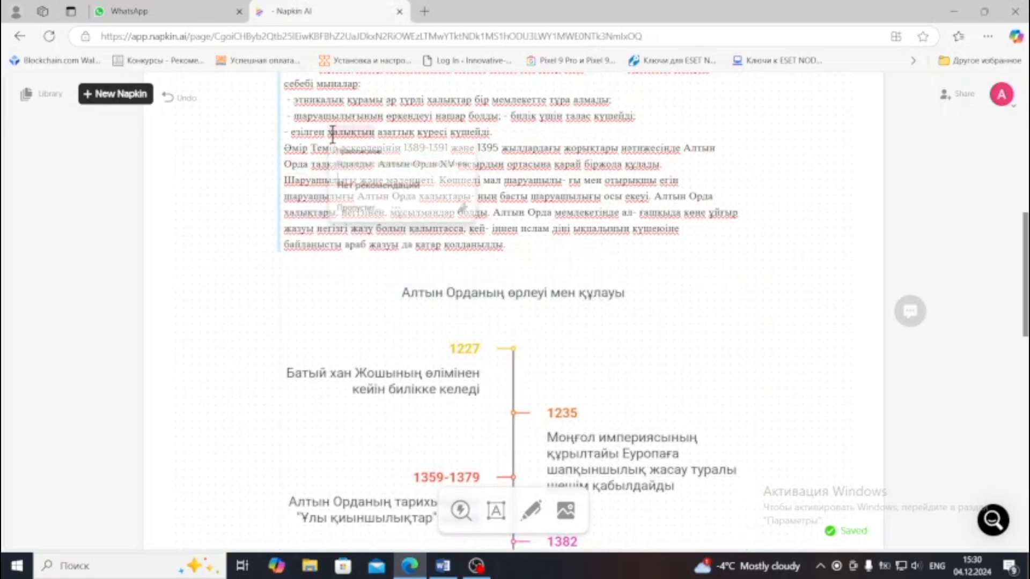
pyautogui.scroll(3, 332, 143)
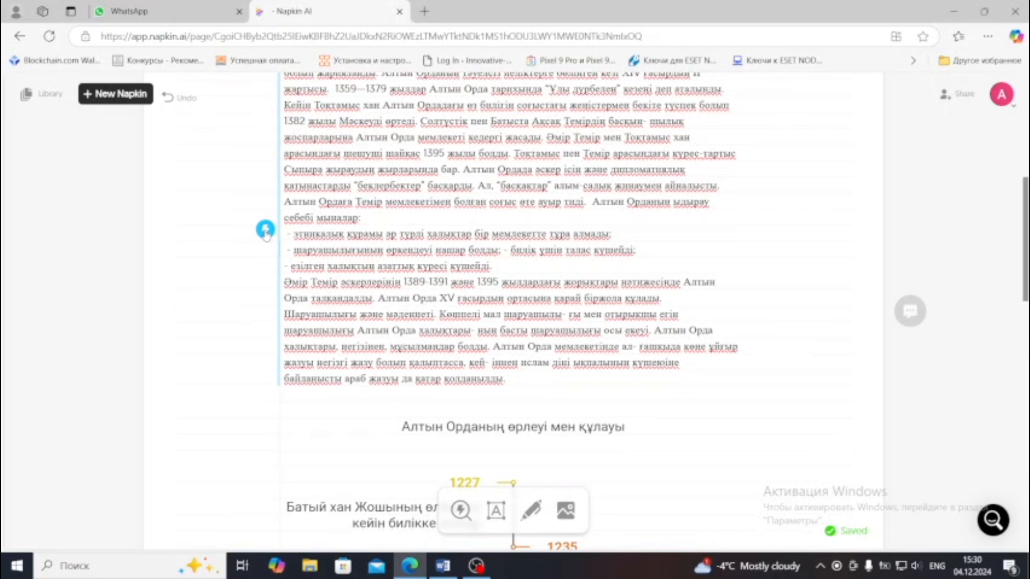
pyautogui.click(265, 231)
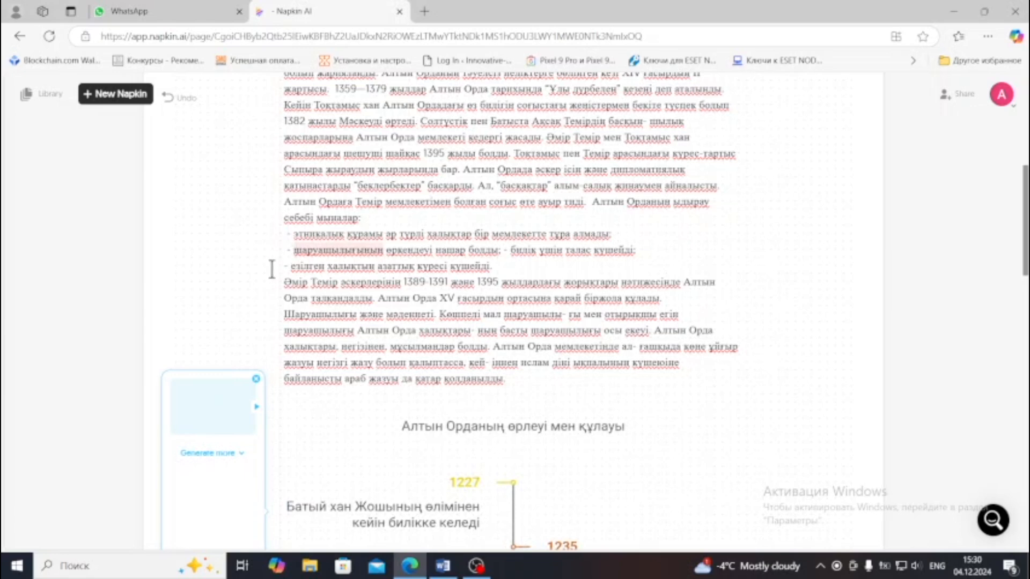
# Insert the winding-road diagram with location pins in the dark blue style with bold headings.
pyautogui.scroll(-5, 271, 269)
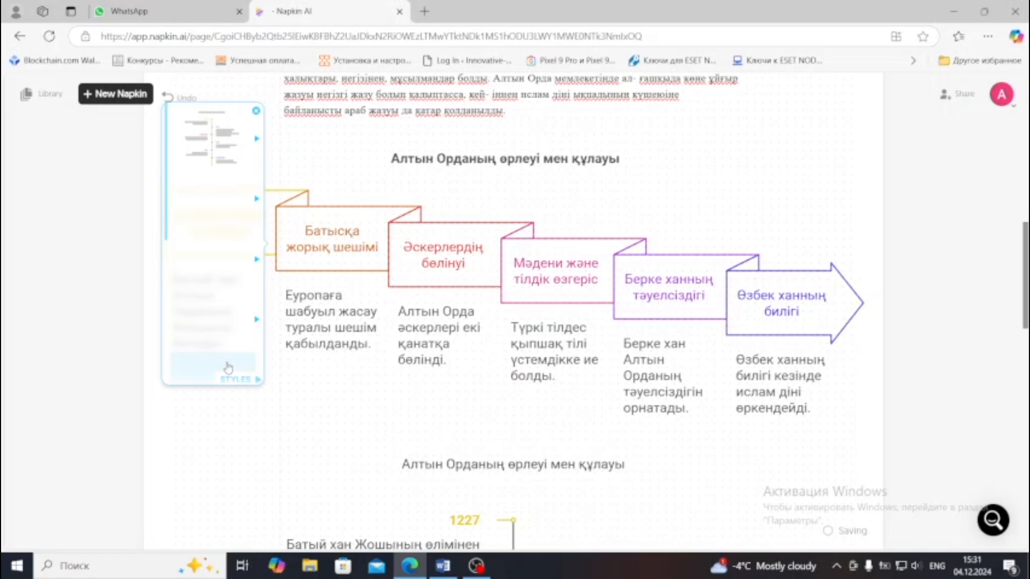
pyautogui.click(228, 368)
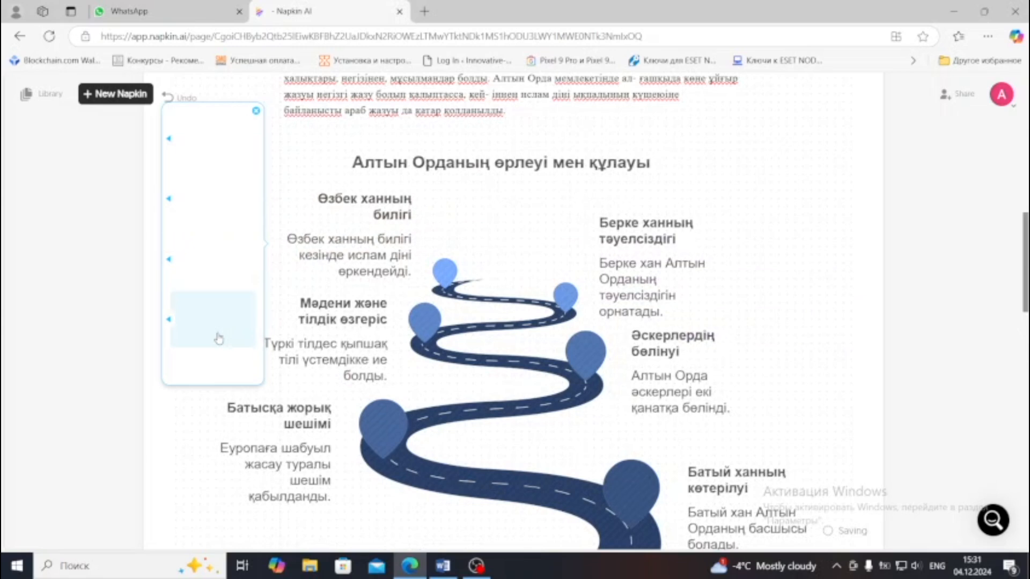
pyautogui.click(429, 321)
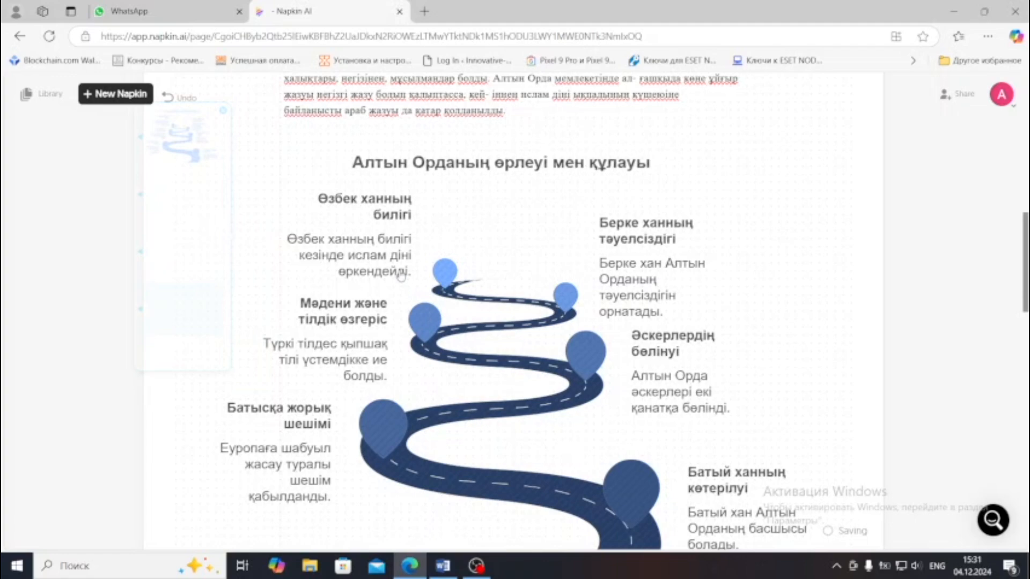
pyautogui.scroll(3, 356, 236)
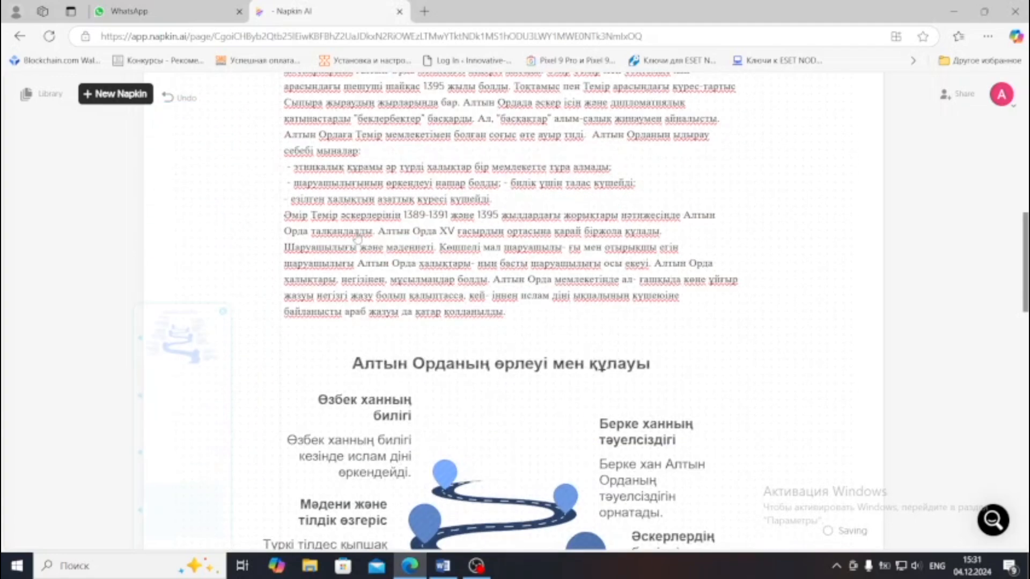
pyautogui.scroll(-10, 355, 232)
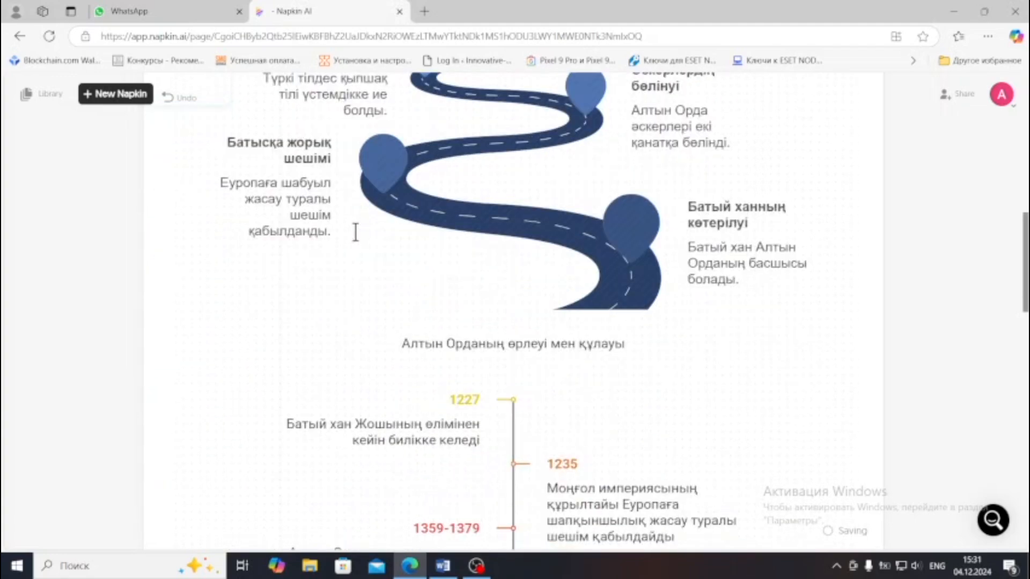
# Look through the inserted road diagram, timeline and Venn diagram below the Golden Horde text.
pyautogui.scroll(-10, 355, 232)
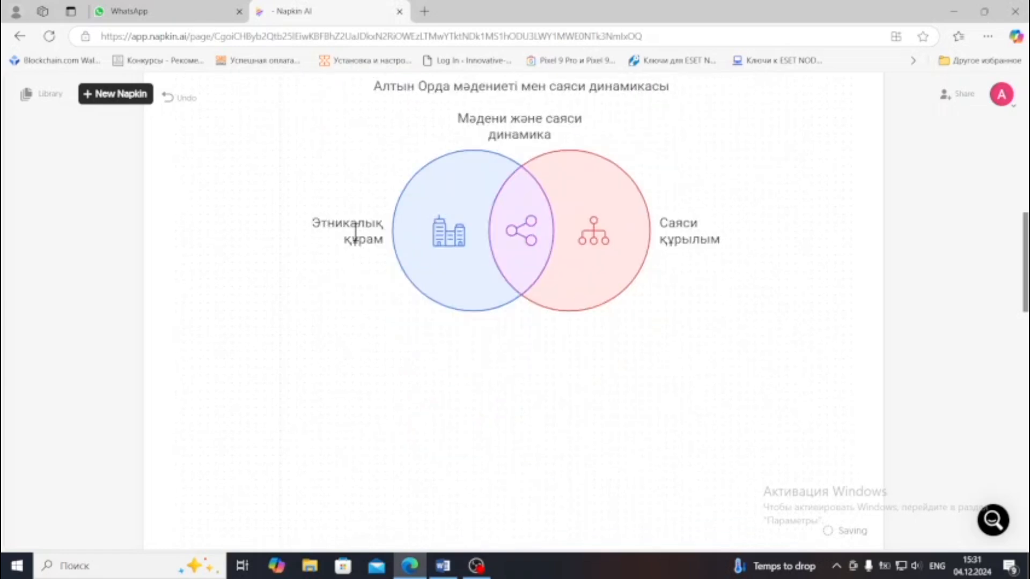
pyautogui.scroll(4, 355, 232)
pyautogui.scroll(9, 355, 235)
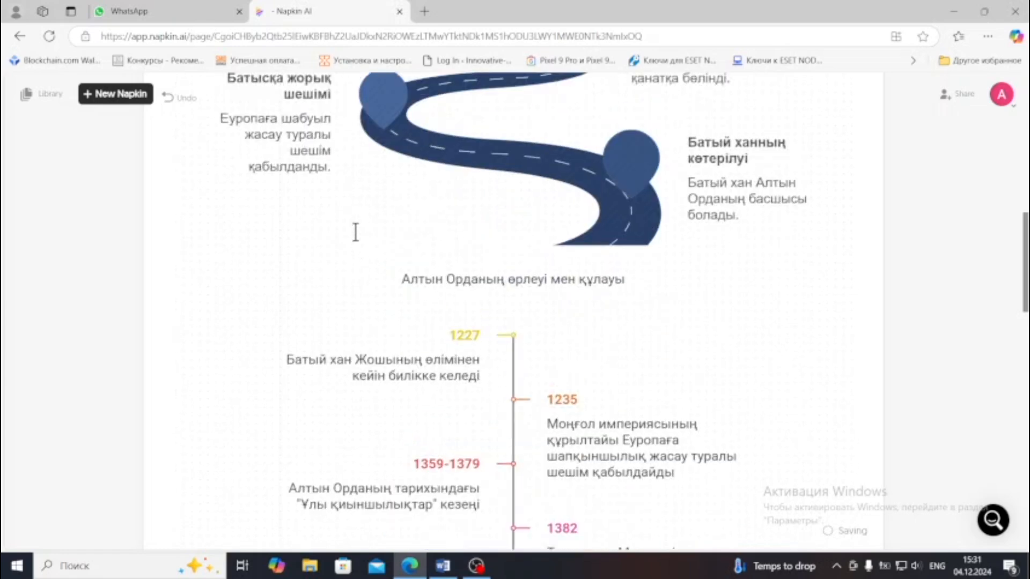
pyautogui.scroll(2, 387, 204)
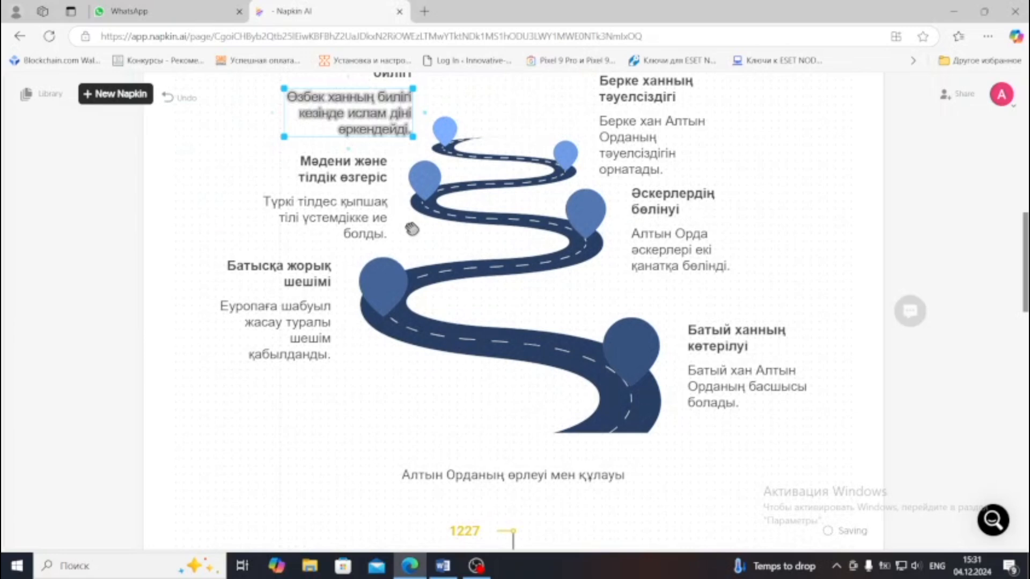
pyautogui.scroll(2, 411, 230)
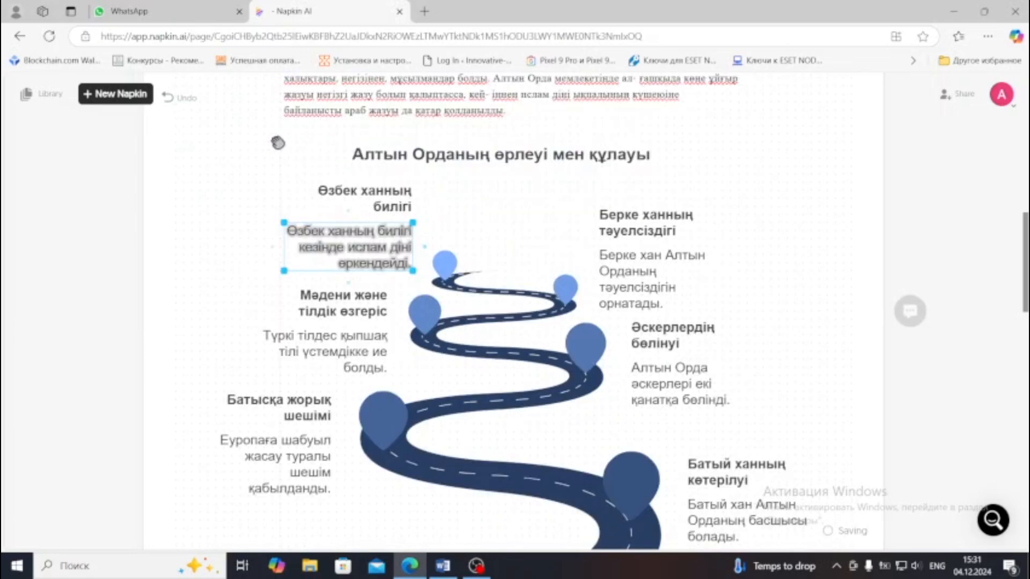
pyautogui.scroll(-2, 237, 153)
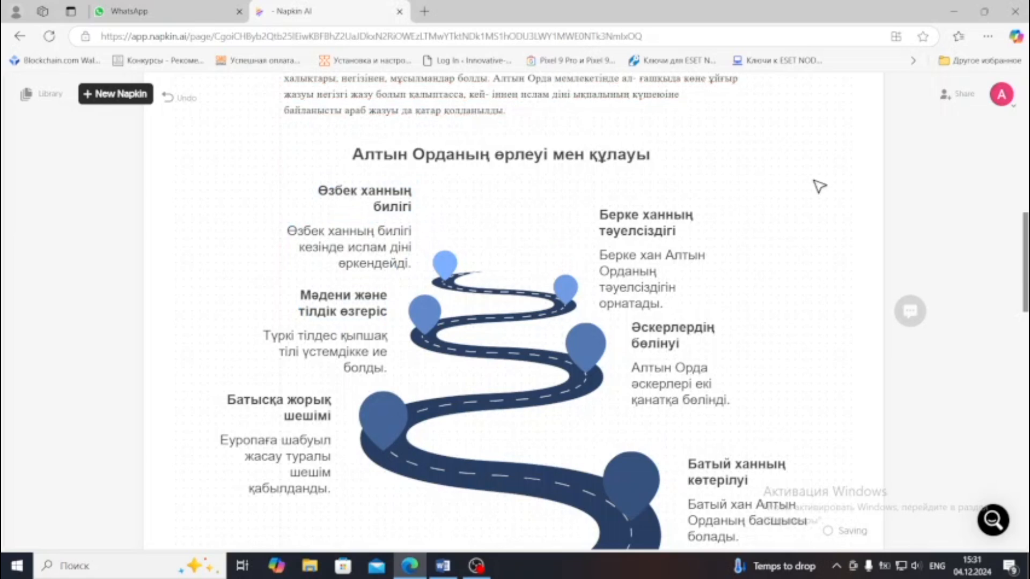
pyautogui.scroll(-5, 739, 283)
pyautogui.scroll(-5, 593, 360)
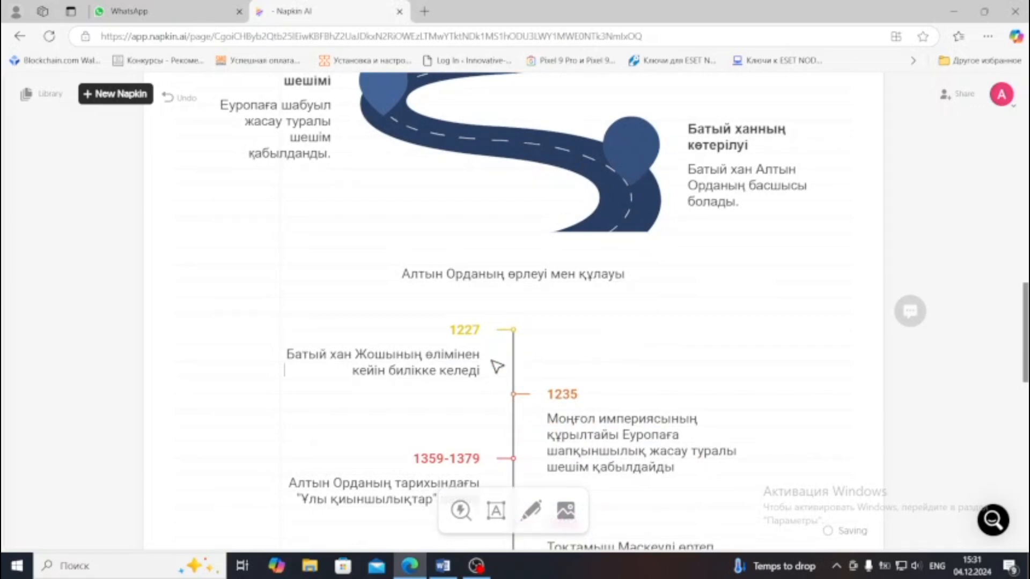
pyautogui.scroll(8, 476, 290)
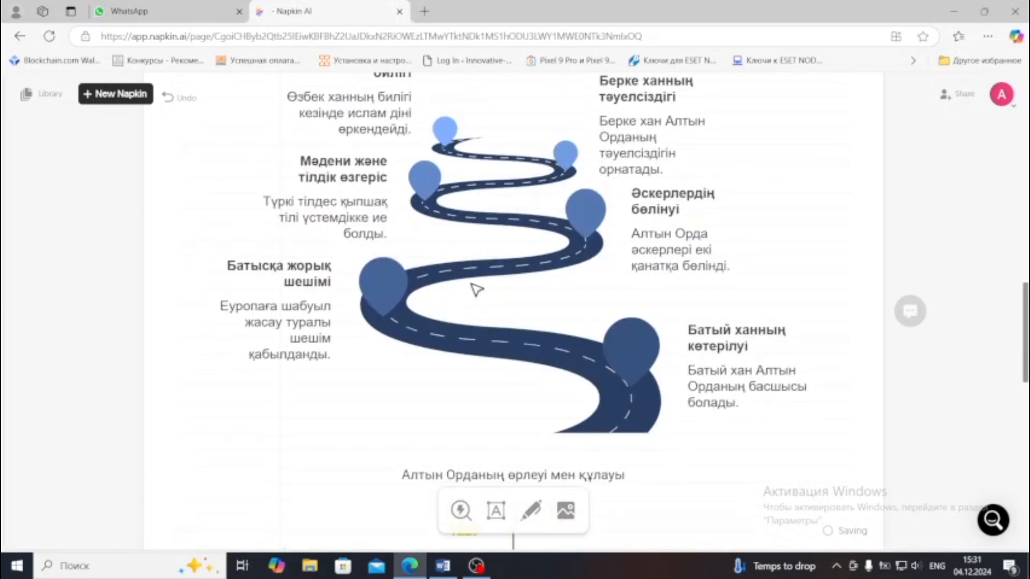
pyautogui.scroll(4, 476, 290)
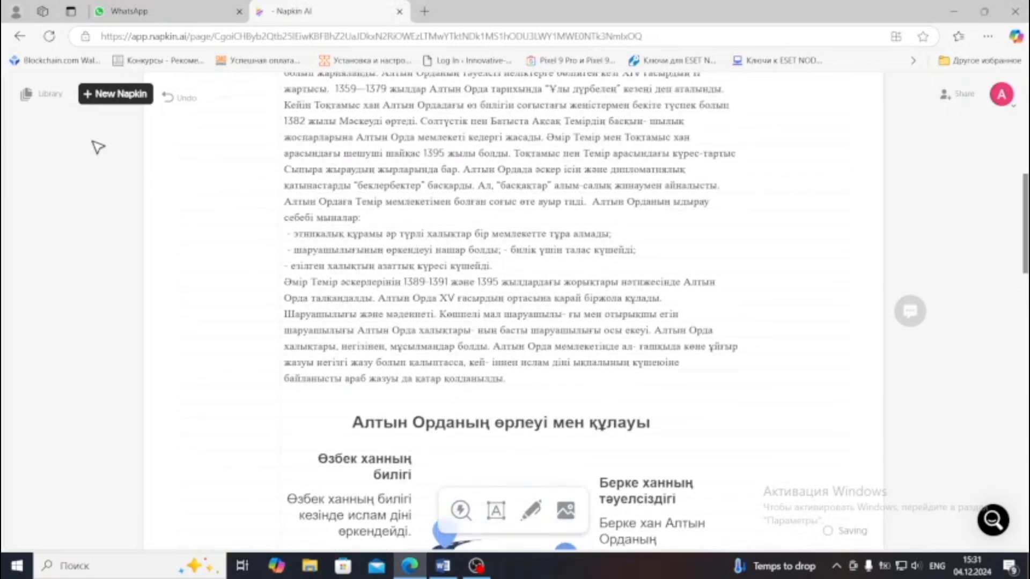
# Export the current Golden Horde napkin from the library as a PDF in the single continuous page format.
pyautogui.click(52, 101)
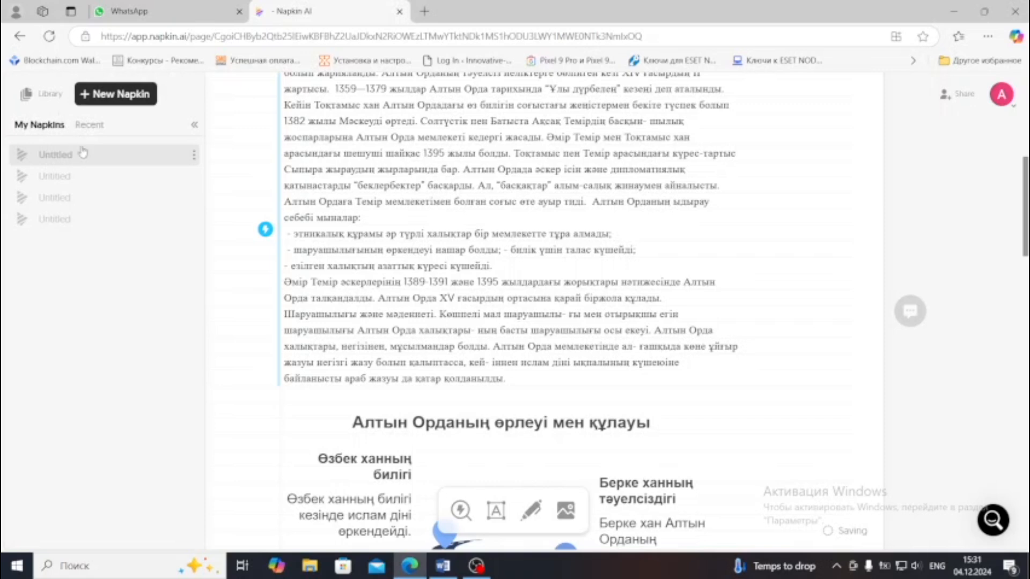
pyautogui.click(193, 155)
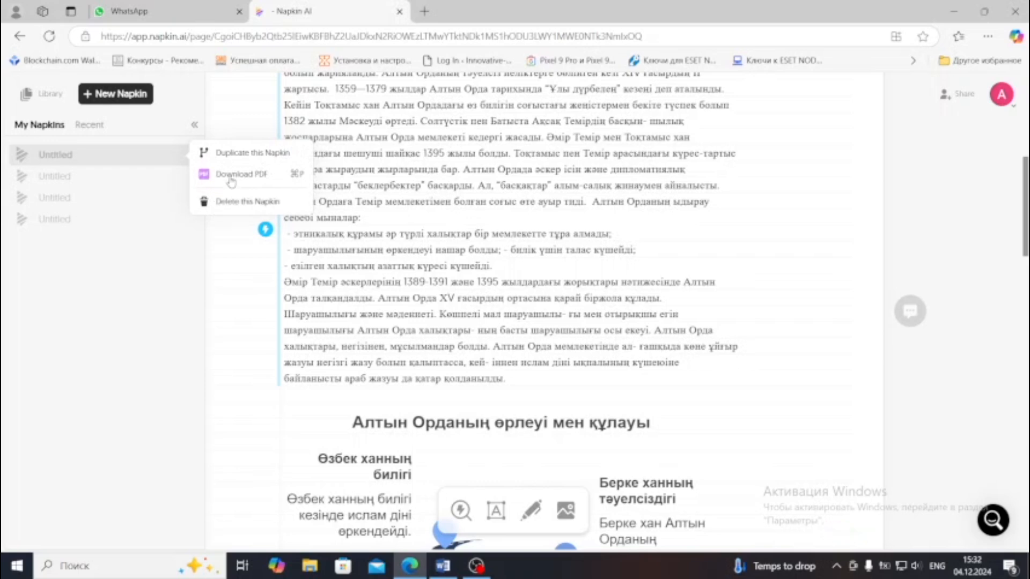
pyautogui.click(231, 177)
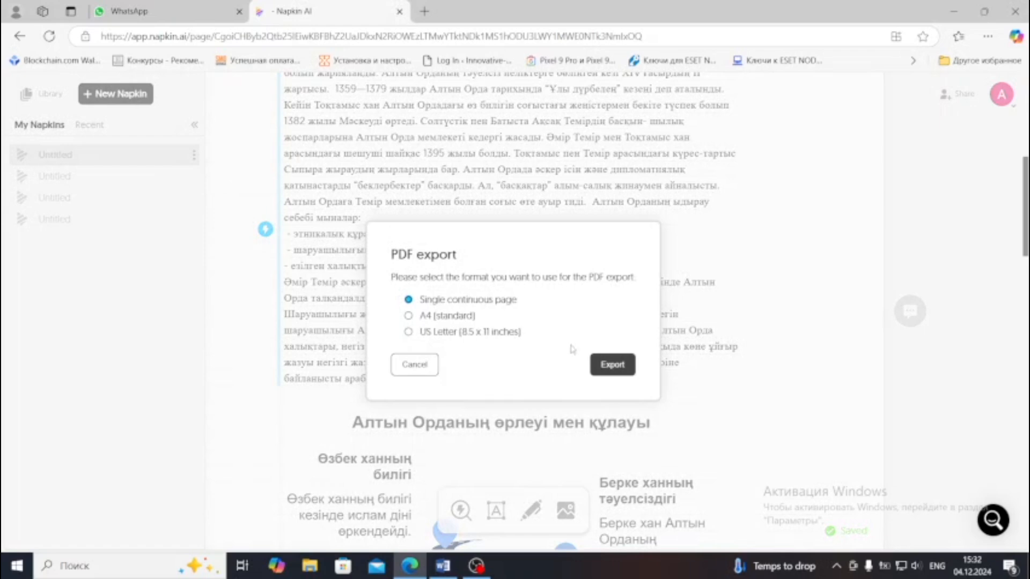
pyautogui.click(613, 365)
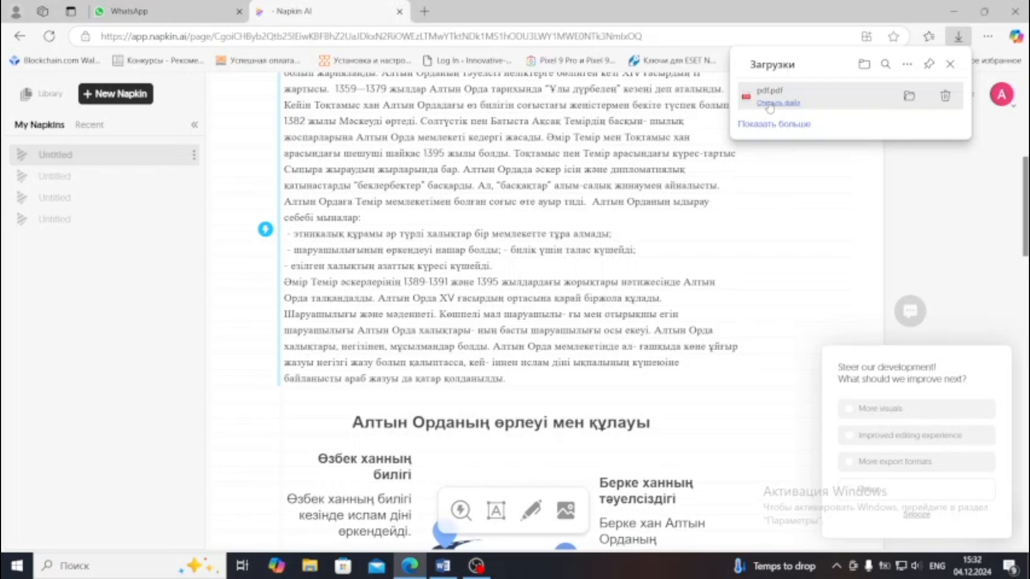
# Open the downloaded pdf.pdf and examine its text, road diagram, timeline and Venn diagram.
pyautogui.click(777, 103)
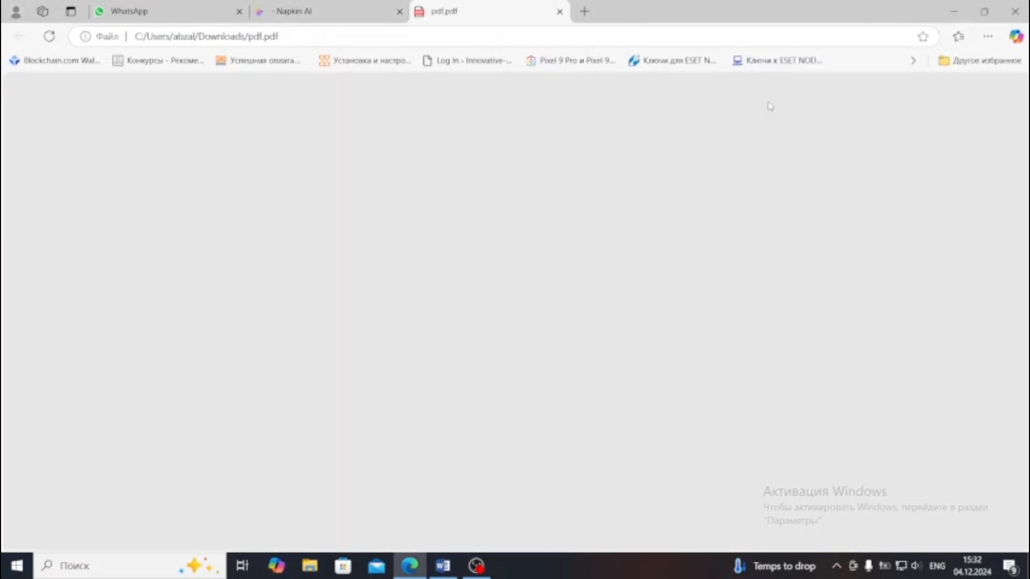
pyautogui.scroll(-10, 547, 189)
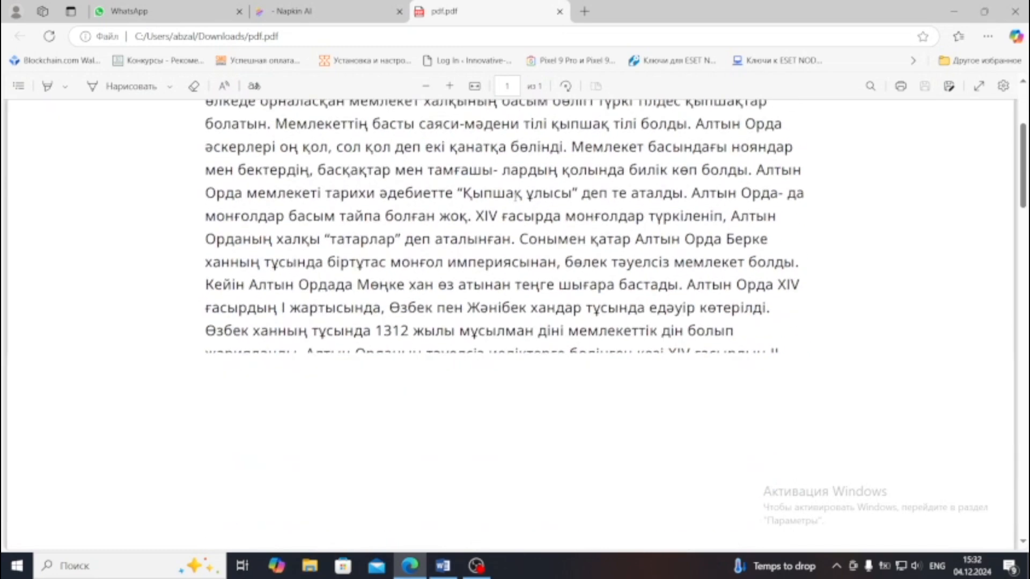
pyautogui.scroll(-10, 515, 198)
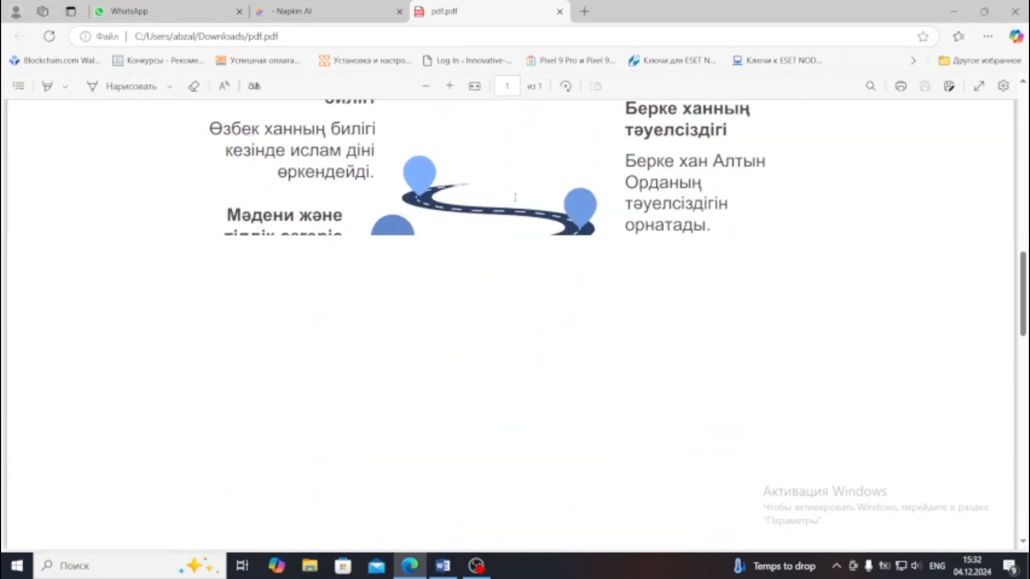
pyautogui.scroll(-5, 515, 197)
pyautogui.scroll(-3, 515, 197)
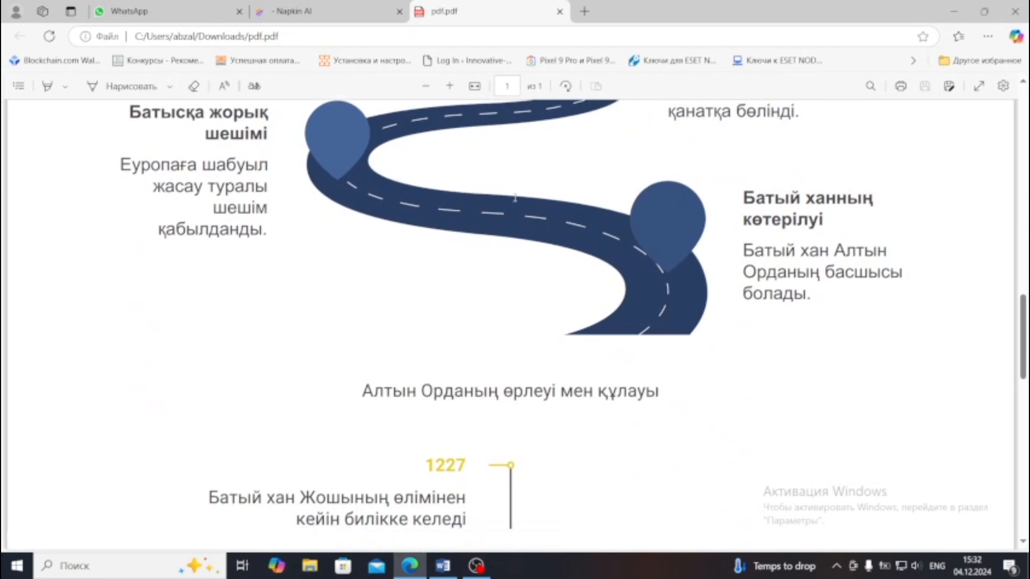
pyautogui.scroll(-15, 515, 198)
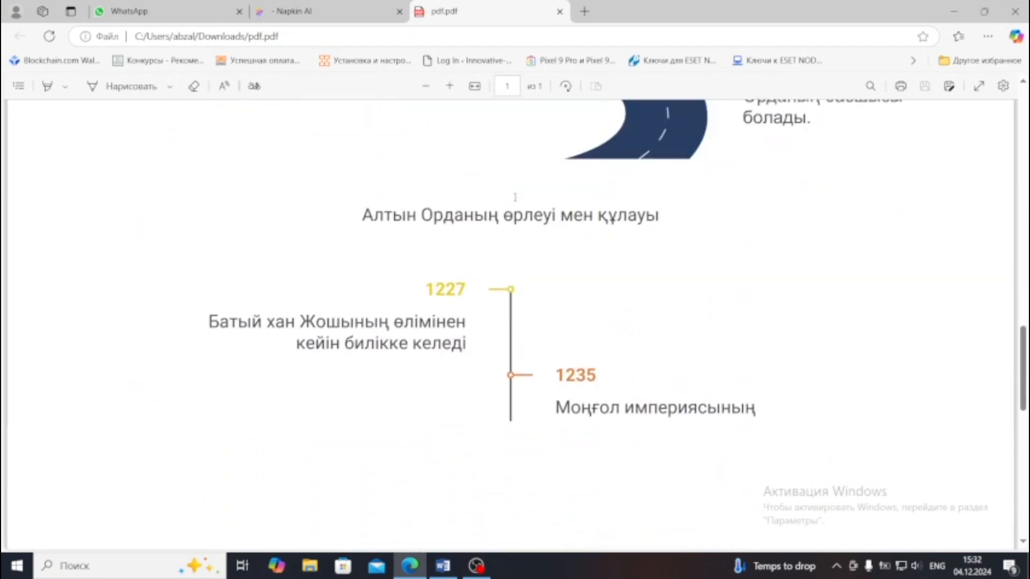
pyautogui.scroll(-15, 515, 198)
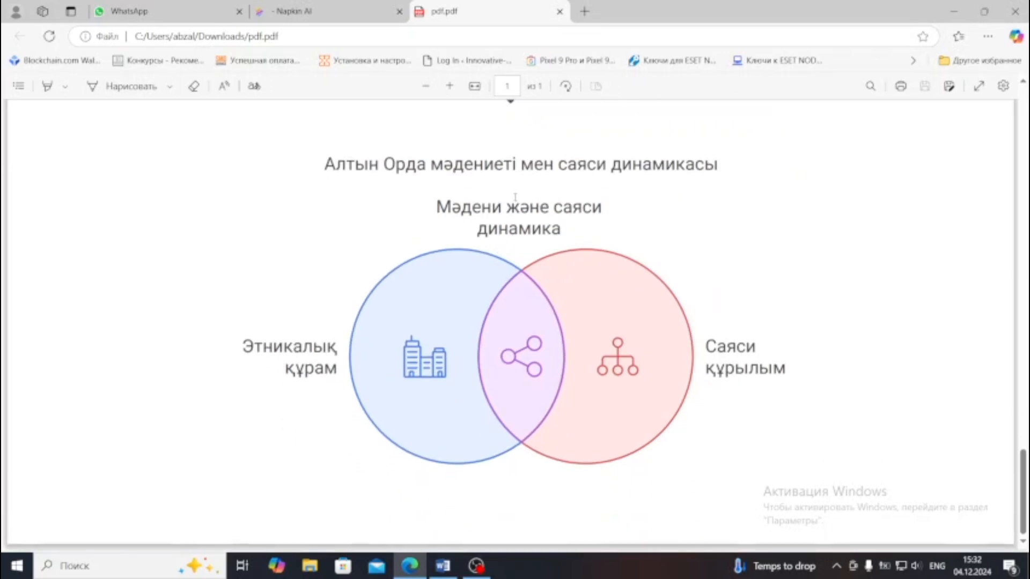
pyautogui.scroll(20, 485, 274)
pyautogui.scroll(15, 470, 278)
pyautogui.scroll(10, 471, 278)
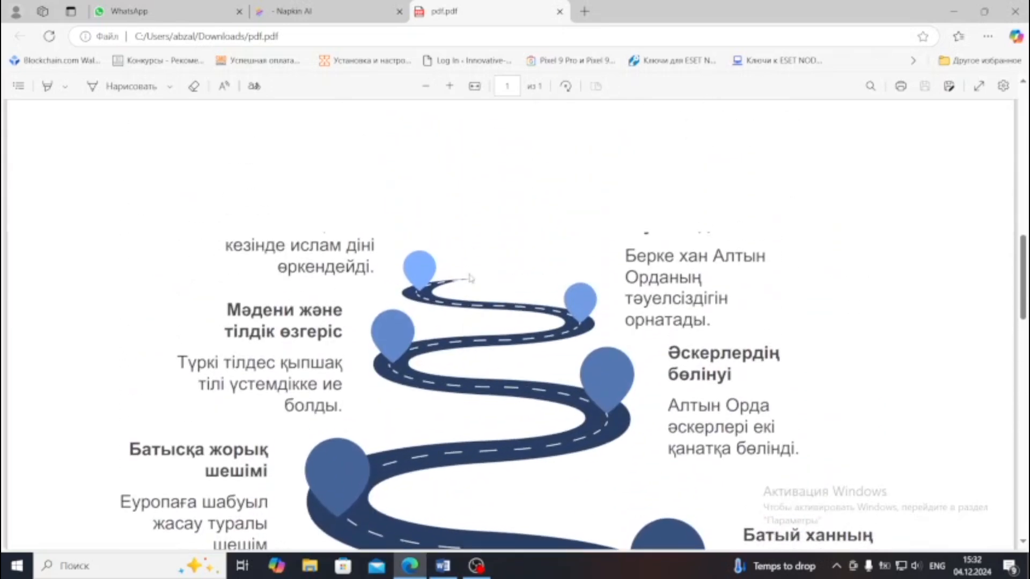
# Close the exported PDF, hide the napkin library list and review the napkin's text and visuals once more.
pyautogui.click(558, 12)
pyautogui.scroll(8, 407, 238)
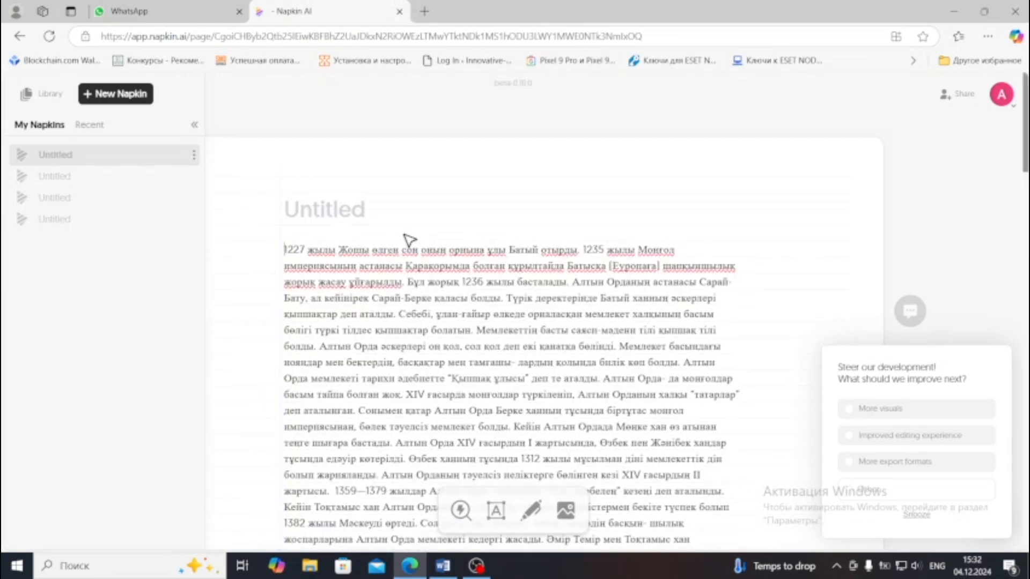
pyautogui.click(54, 102)
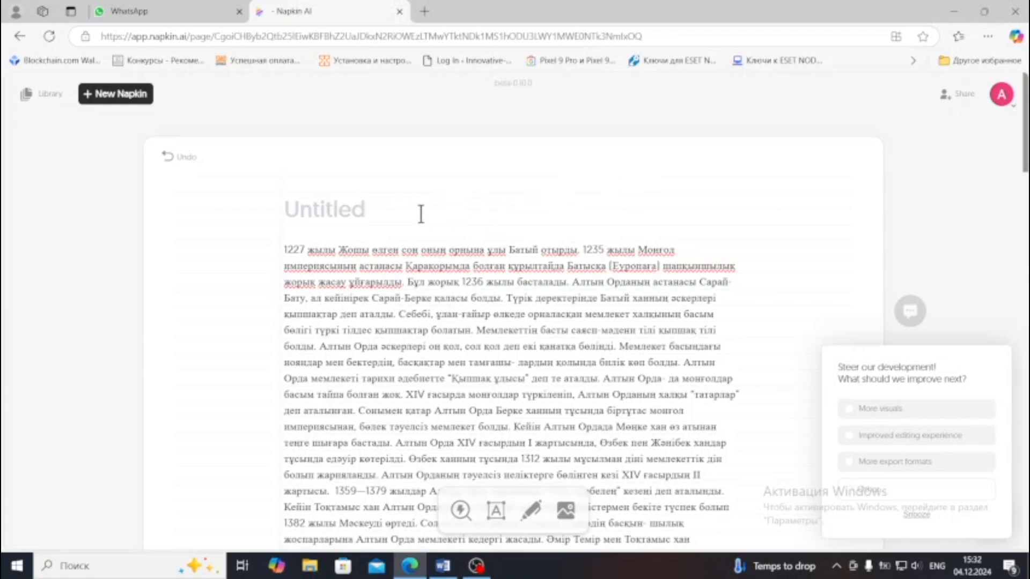
pyautogui.scroll(-5, 422, 214)
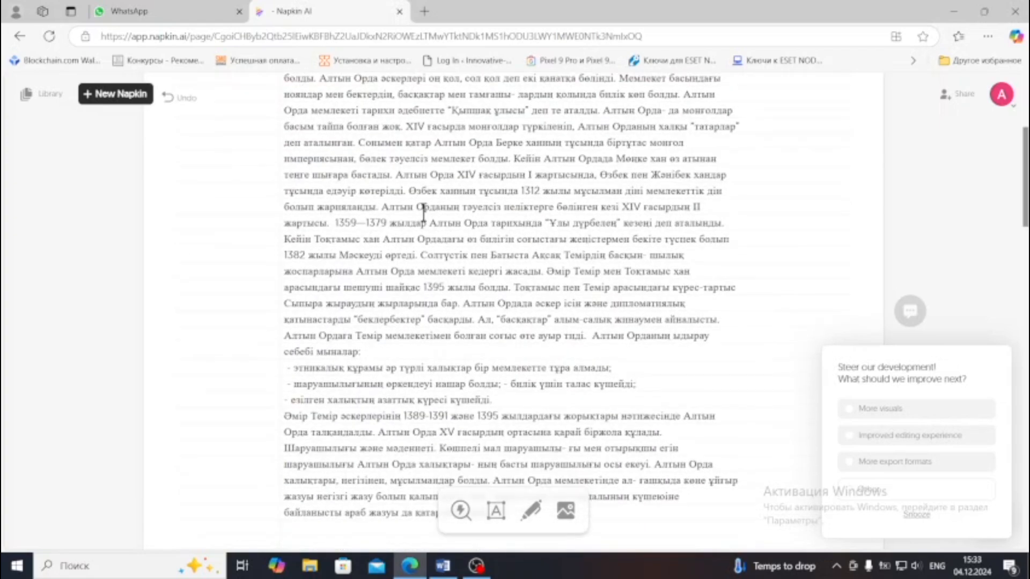
pyautogui.scroll(-5, 424, 213)
pyautogui.scroll(2, 423, 213)
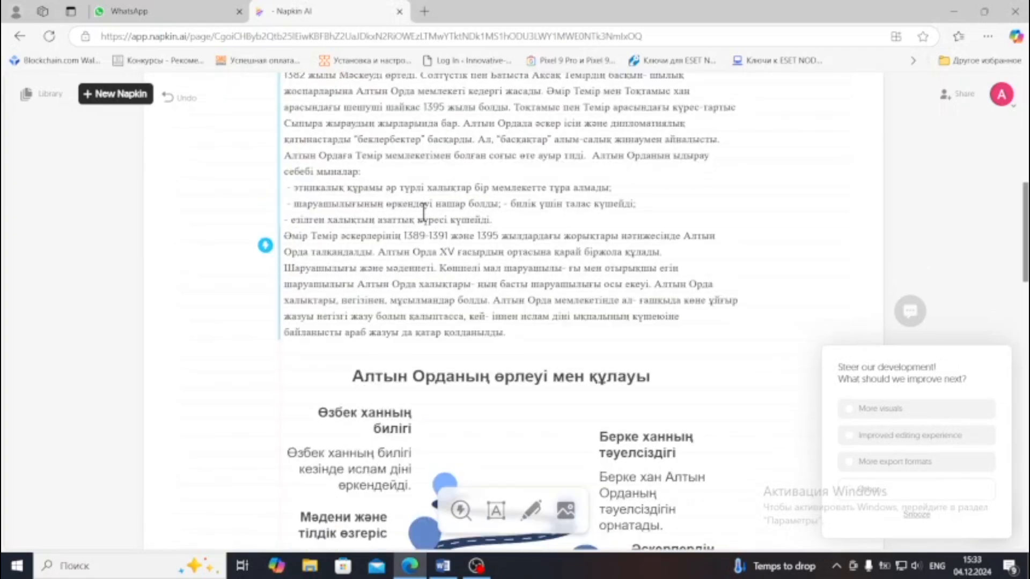
pyautogui.scroll(8, 423, 213)
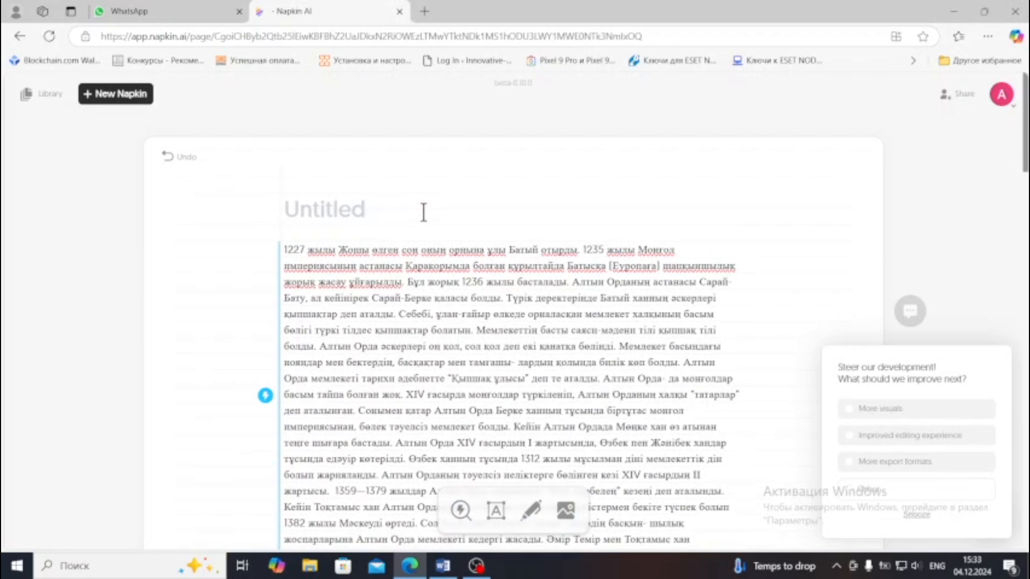